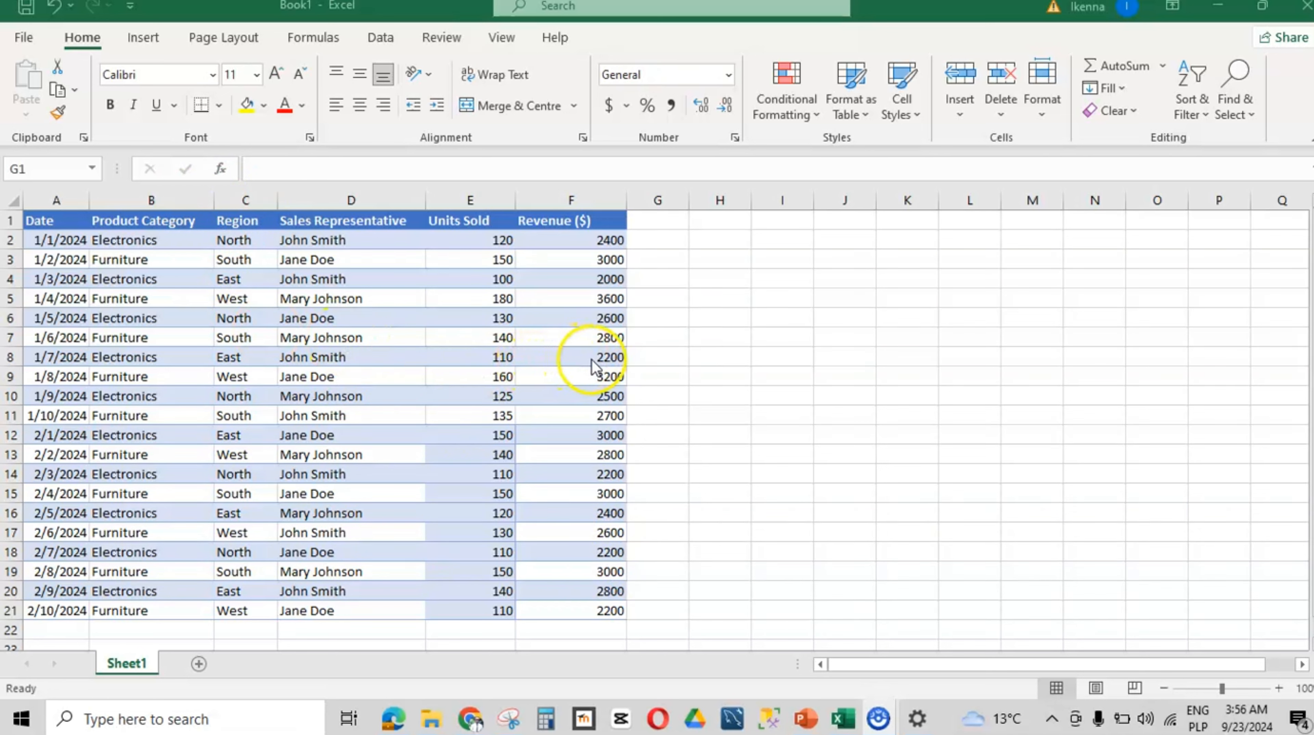
Step: Add the header "Revenue per sold" in cell G1 and widen column G so the whole header fits
click(653, 224)
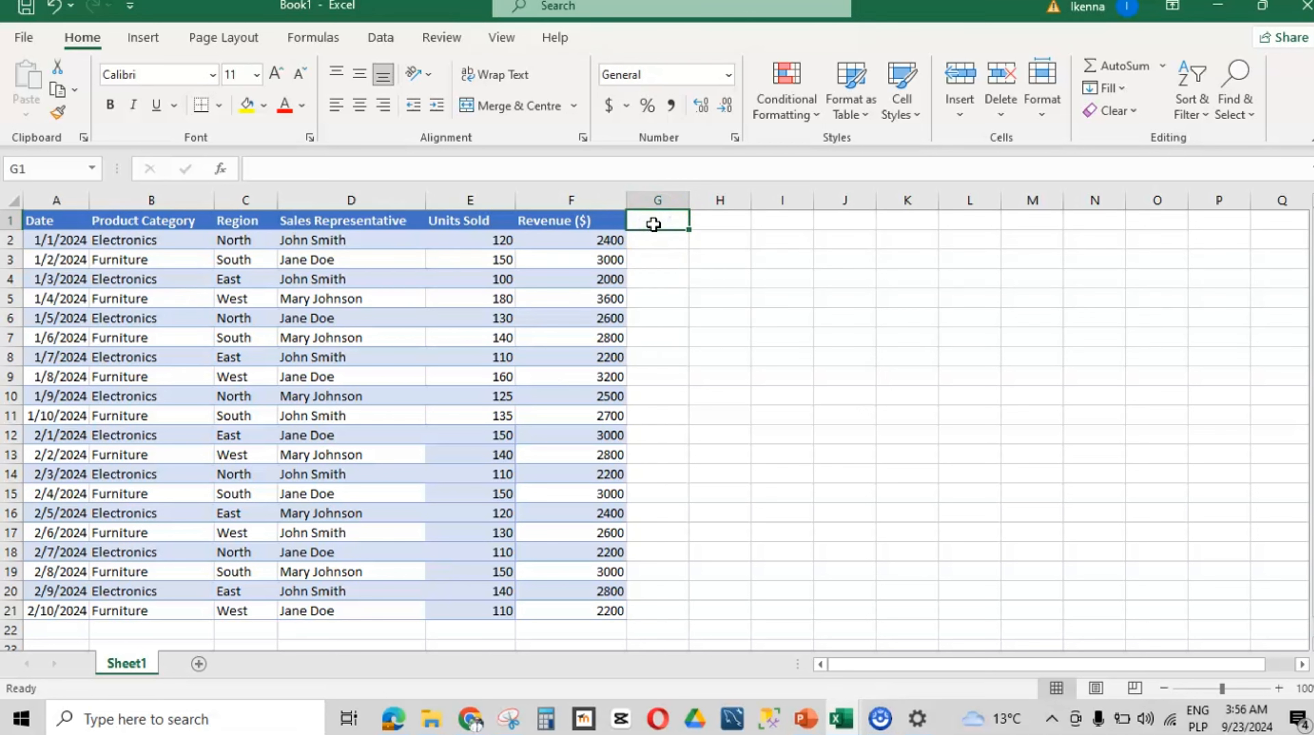
text(Revenue per sol)
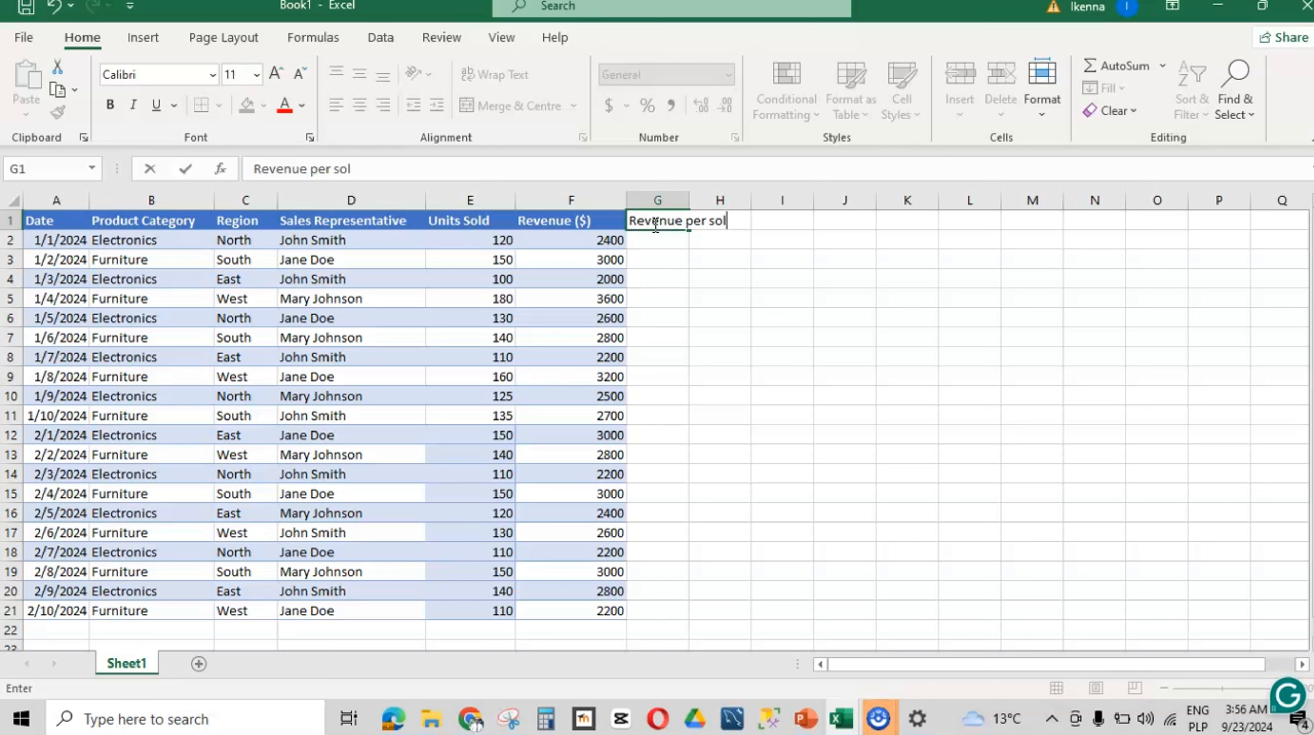
text(d)
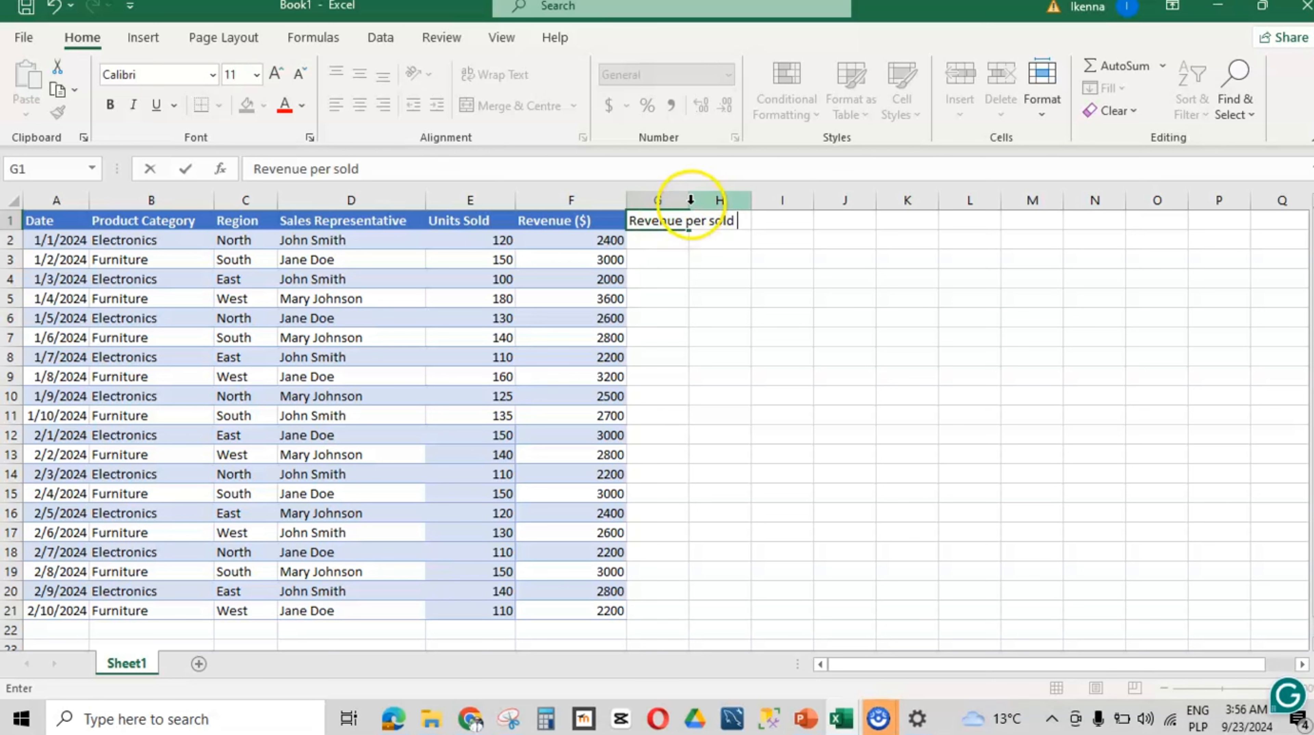
click(671, 222)
click(715, 228)
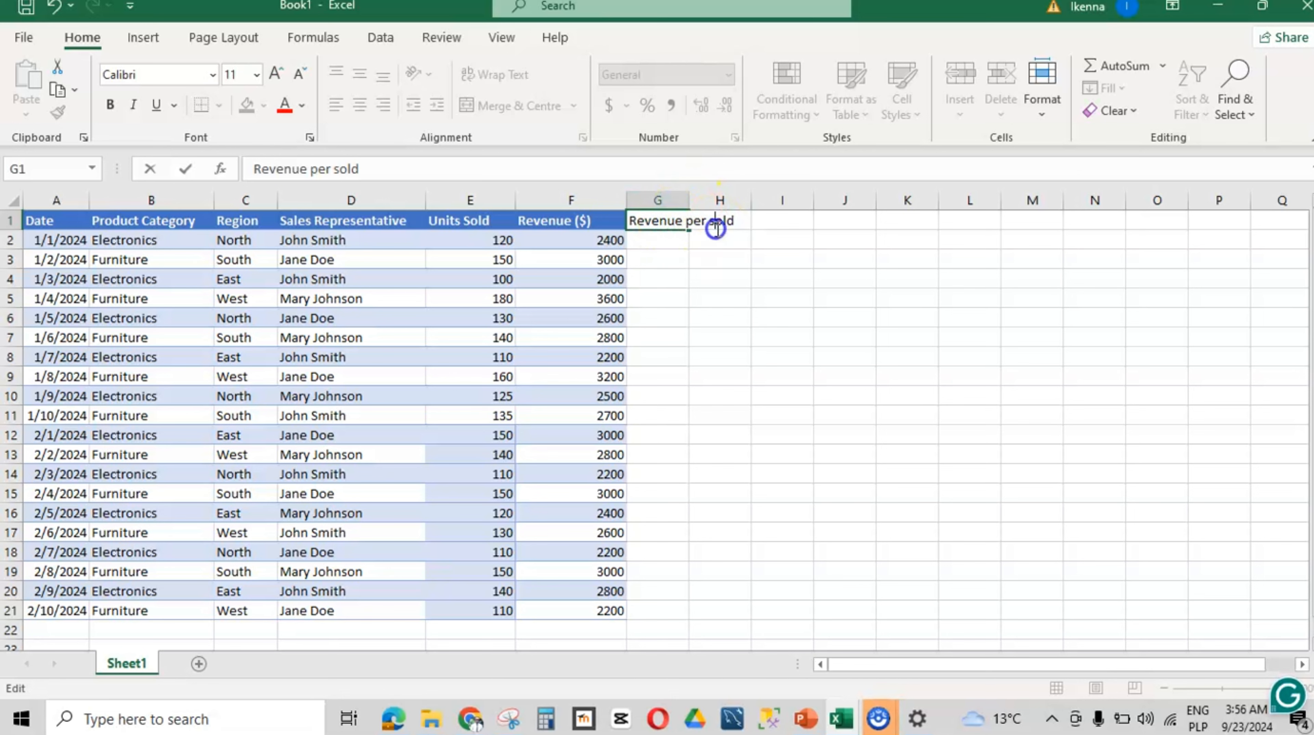
click(675, 239)
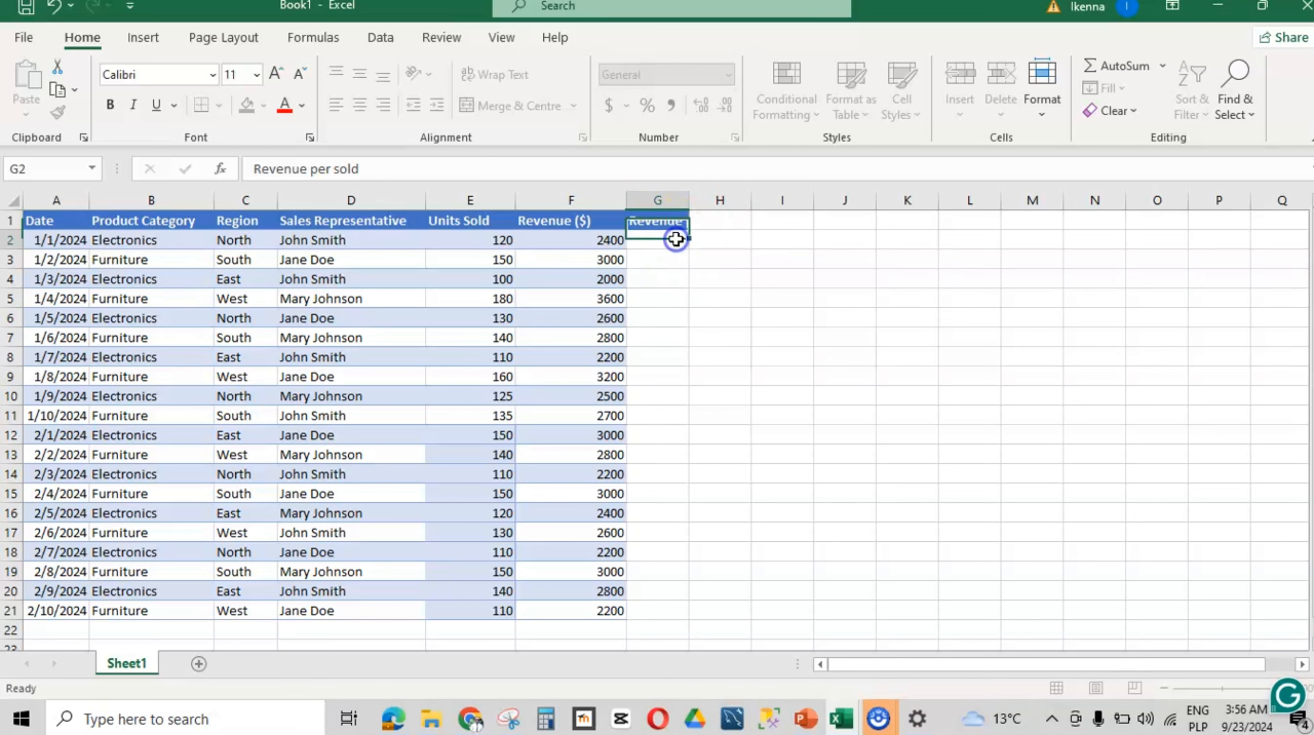
click(675, 220)
drag(689, 200, 754, 201)
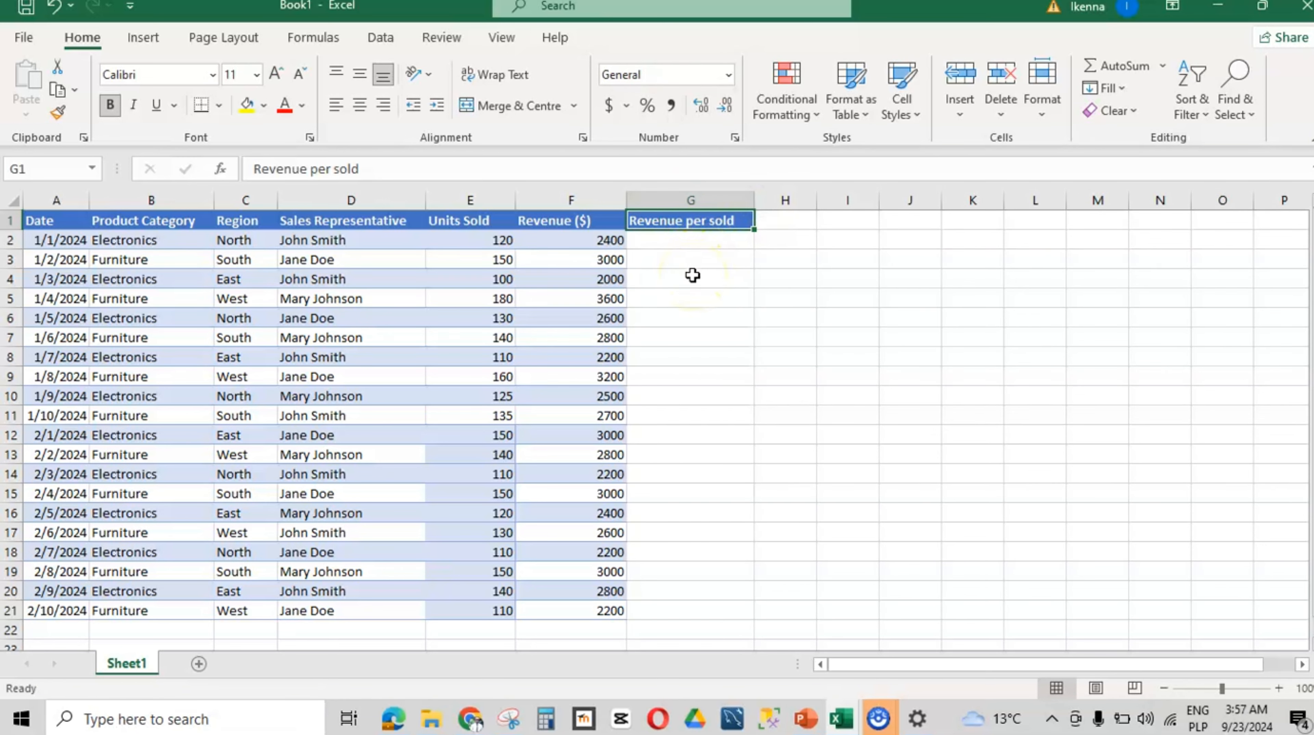
Step: Enter the formula =F2/E2 in cell G2 to divide the first row's revenue by its units sold
click(501, 241)
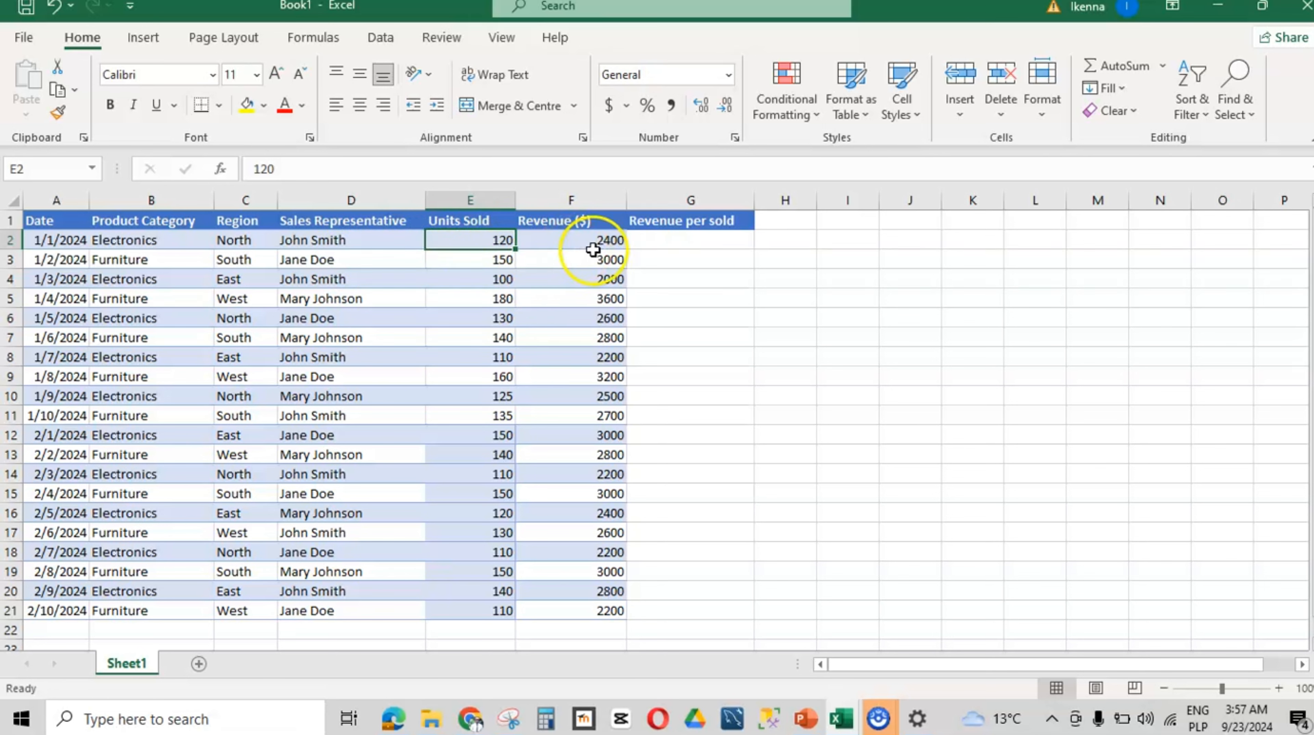
click(664, 242)
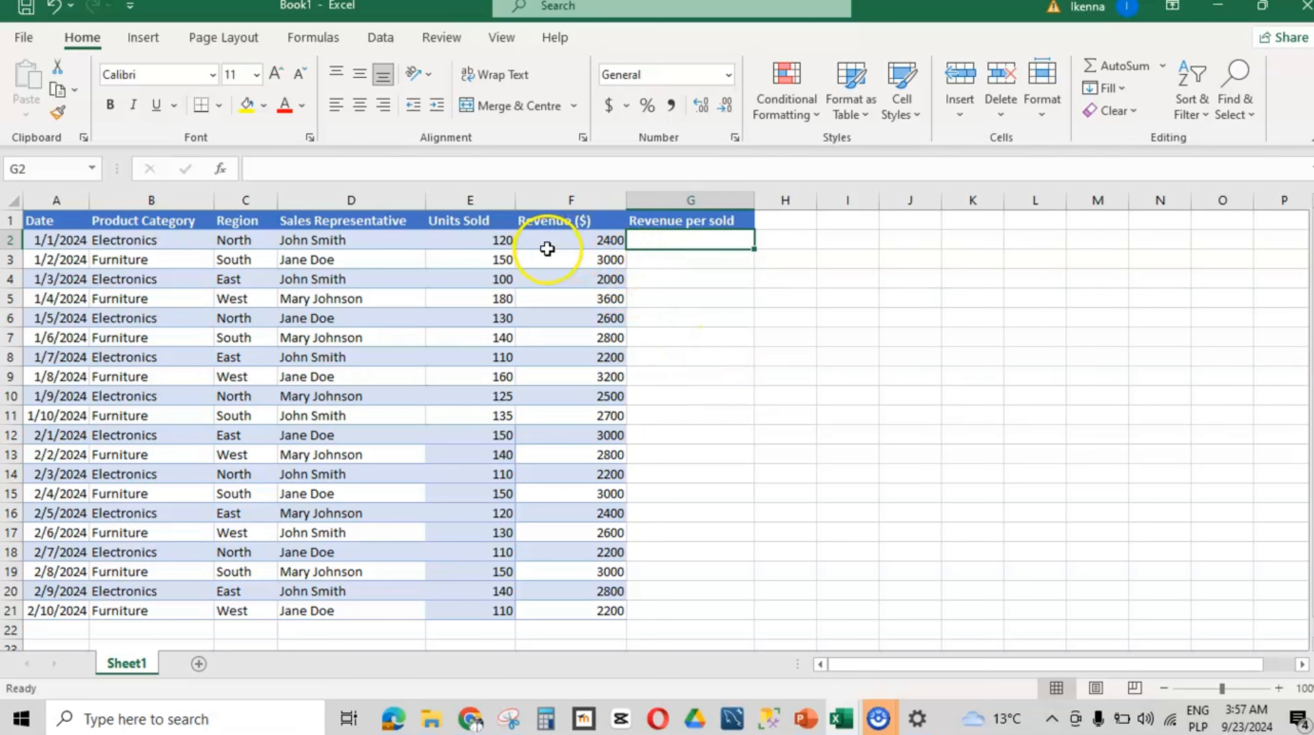
click(641, 240)
text(=)
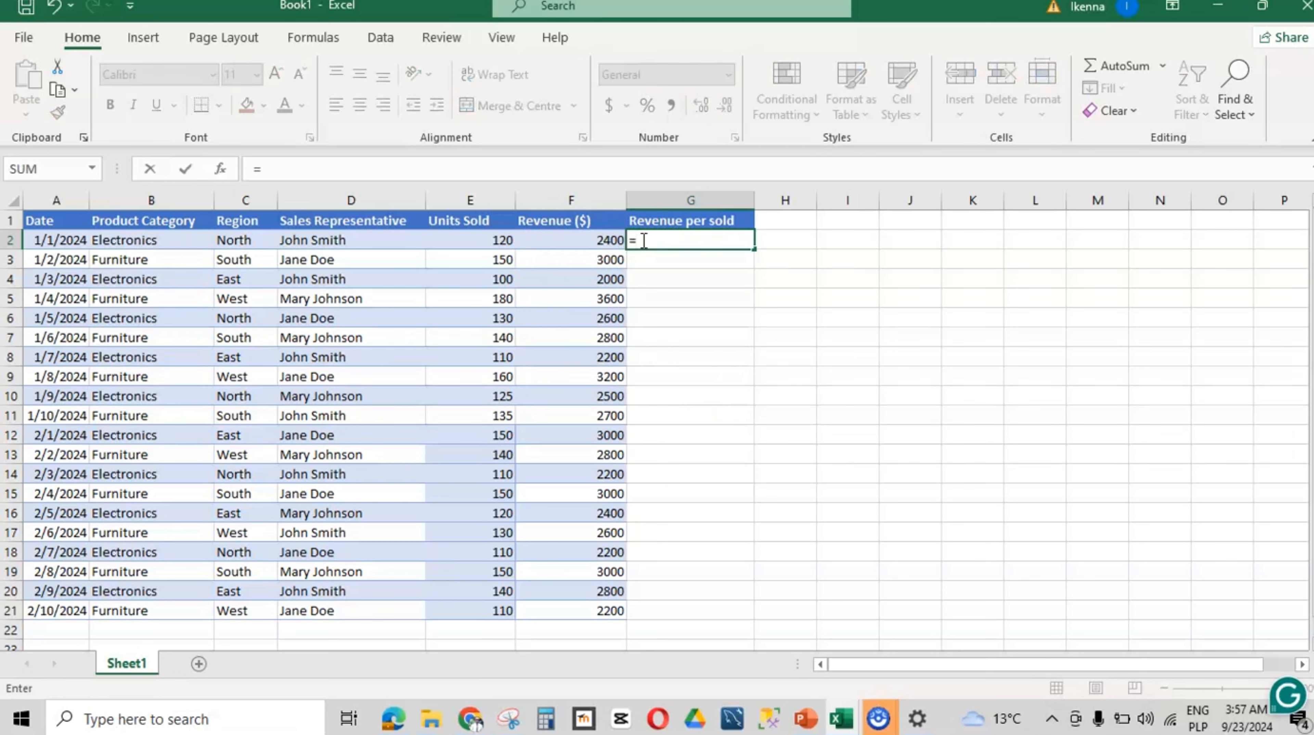
click(592, 240)
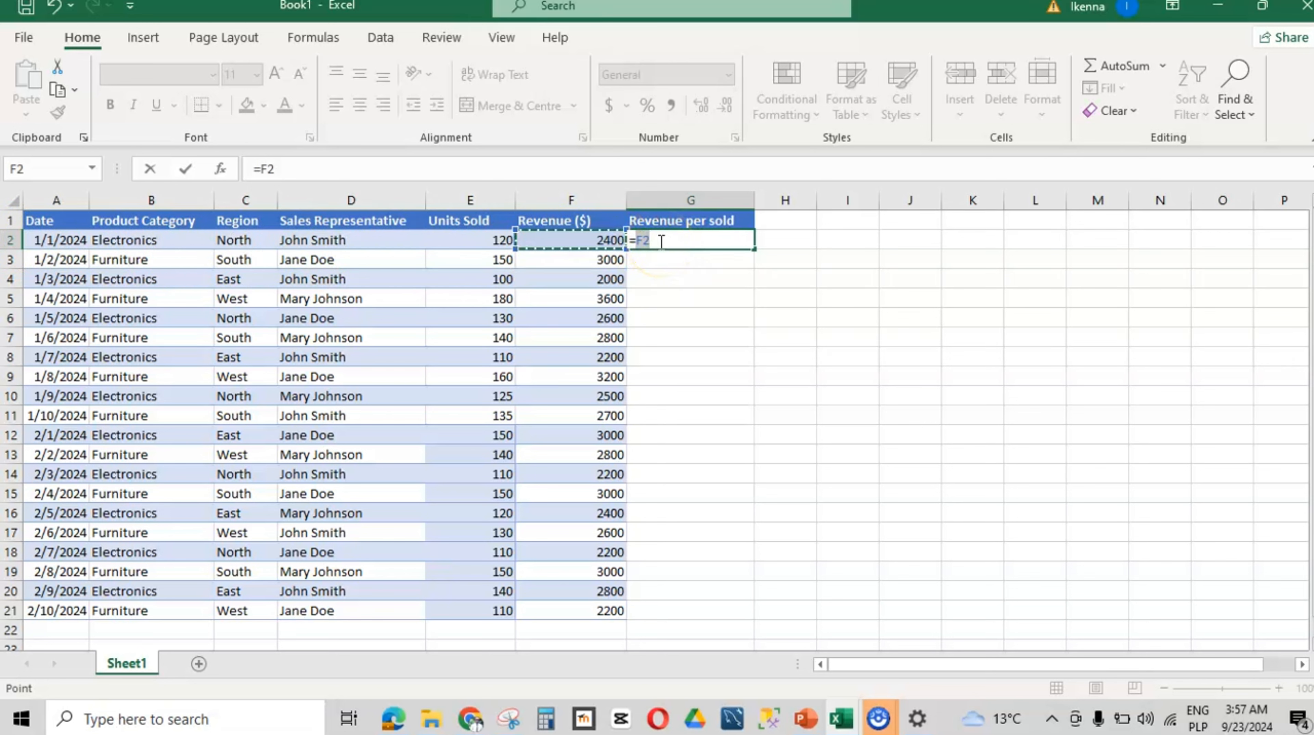
text(/)
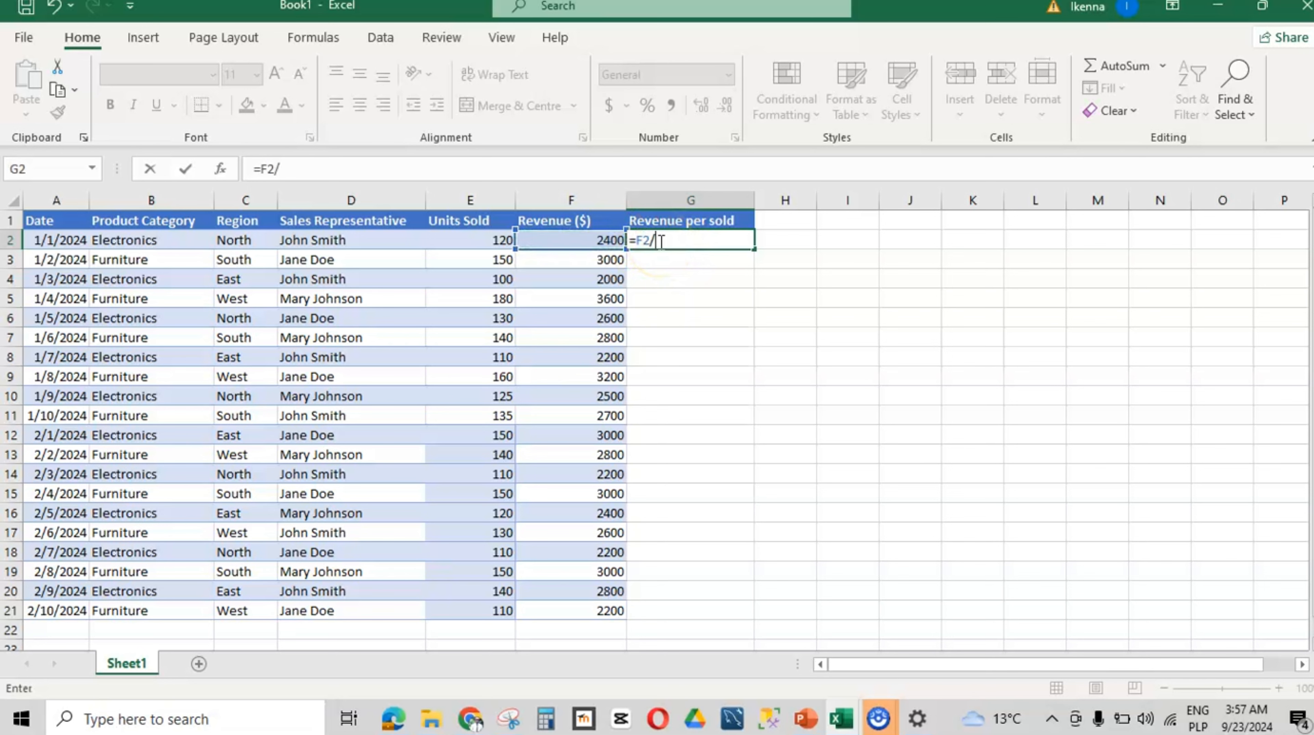
click(478, 239)
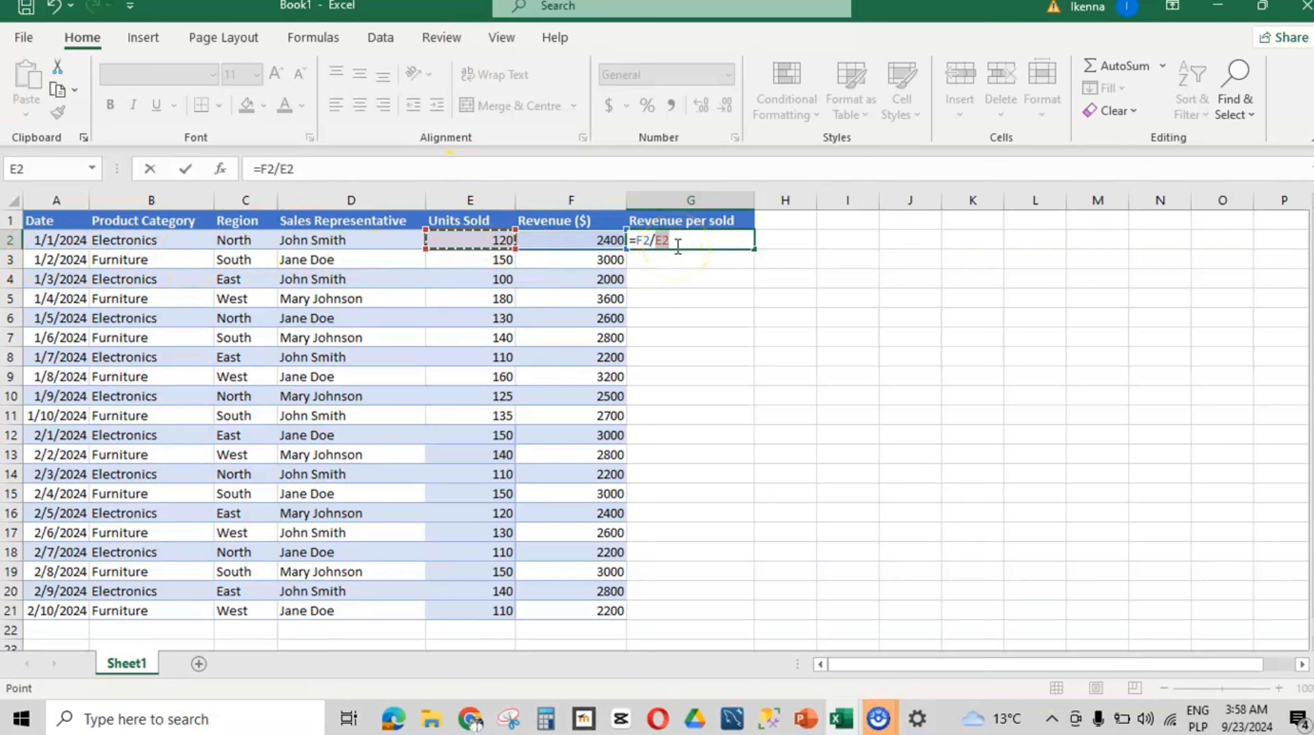
key(Return)
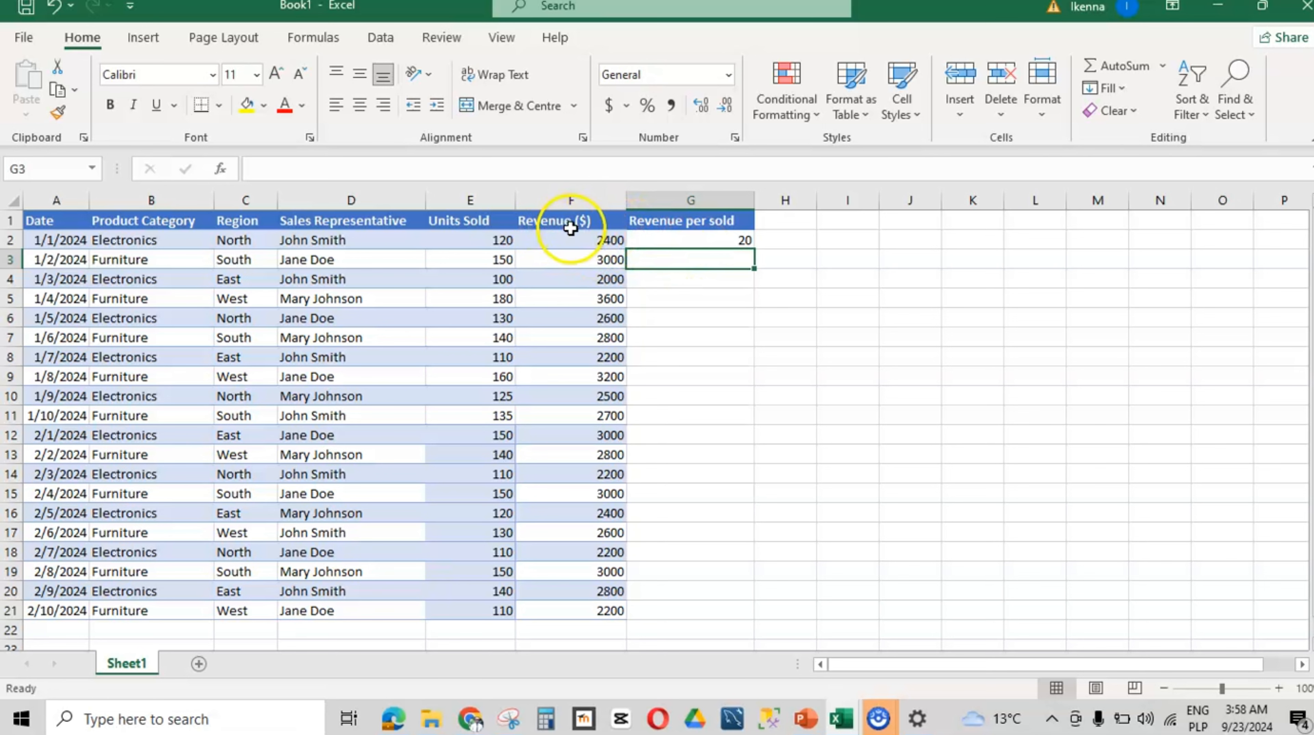
Step: Fill the revenue-per-unit formula from G2 down to the last data row, G21
click(745, 241)
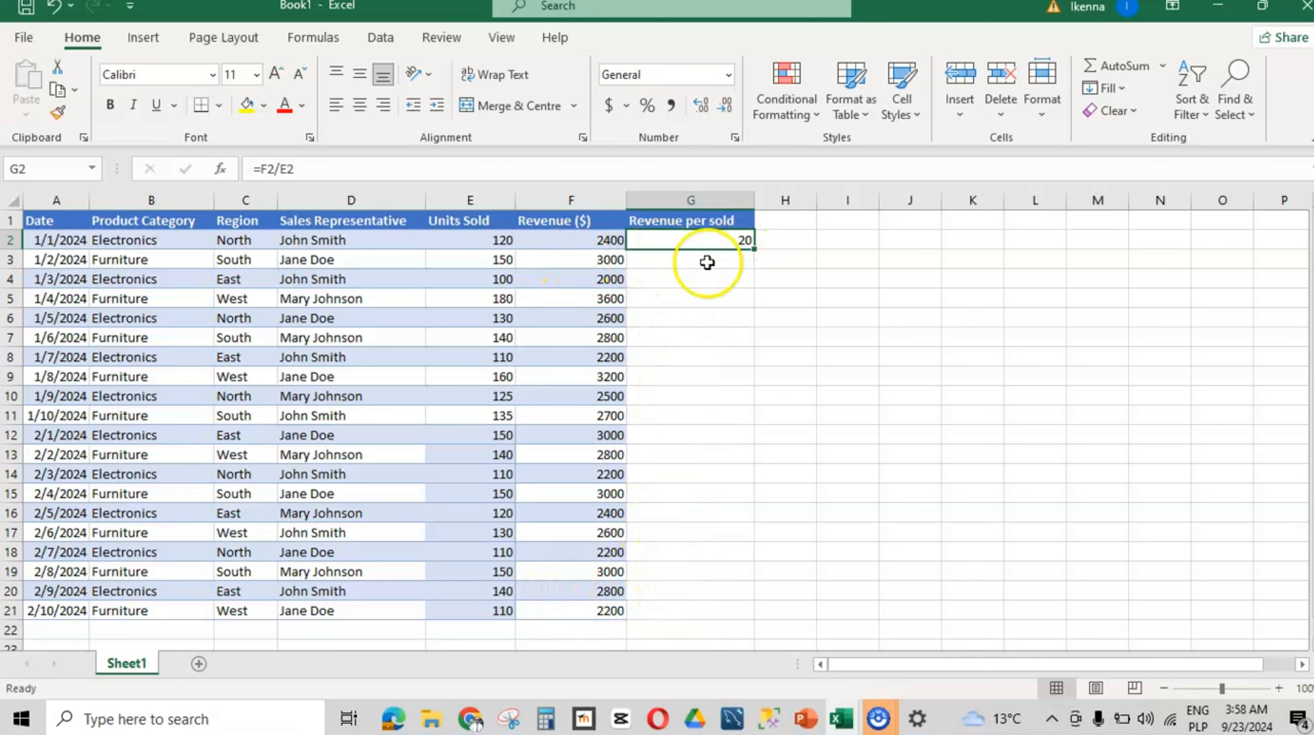
click(663, 259)
click(663, 275)
click(670, 319)
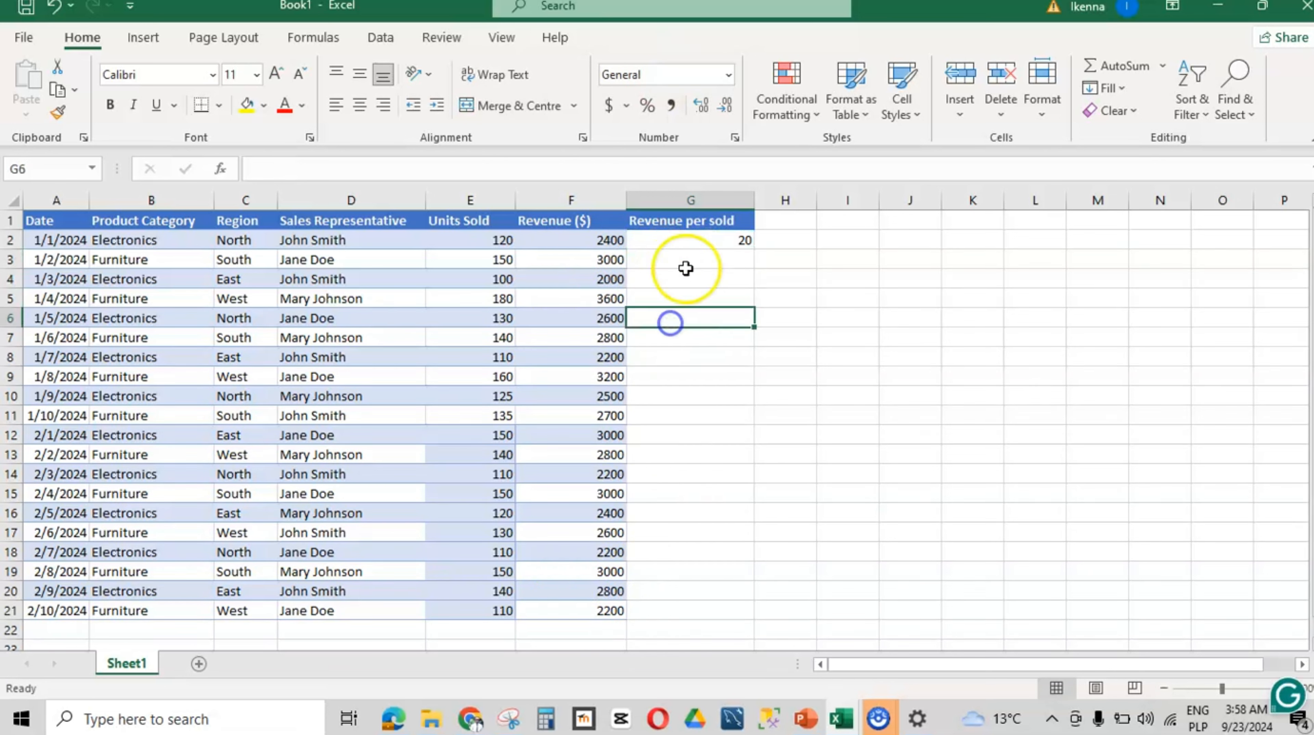
click(696, 239)
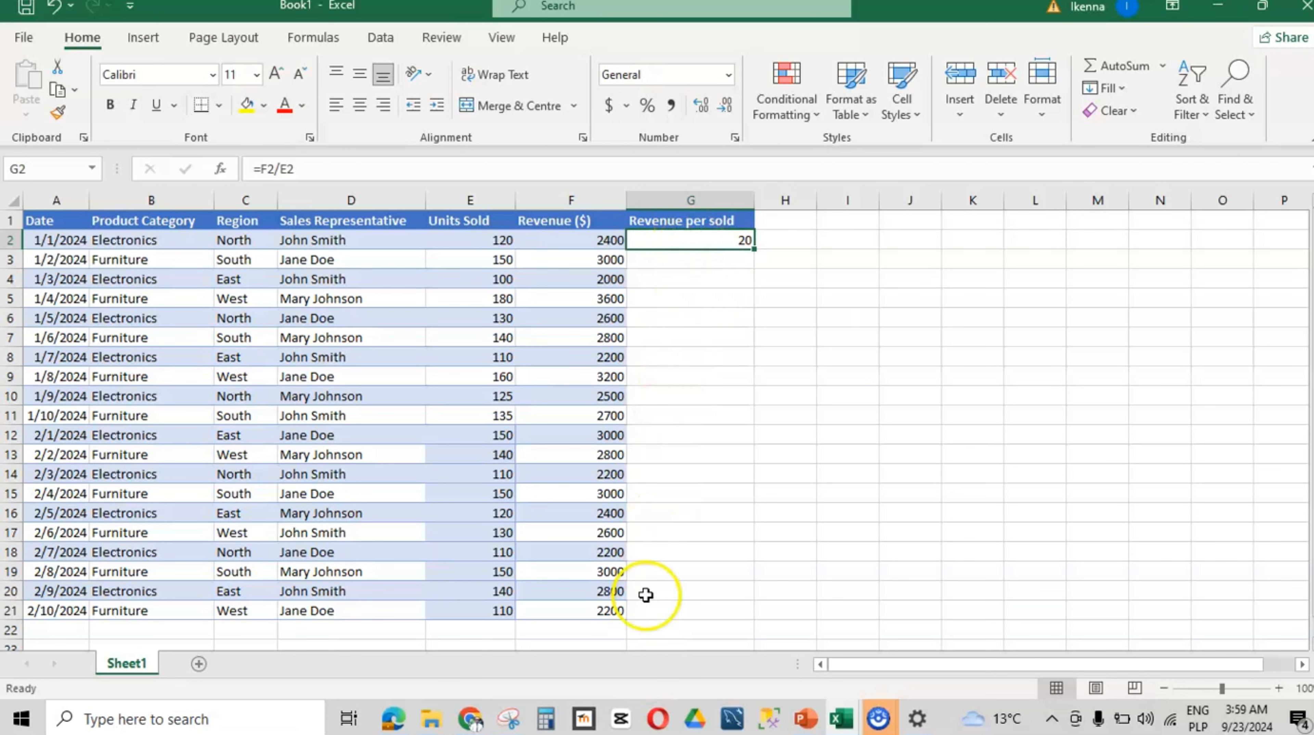
double_click(754, 249)
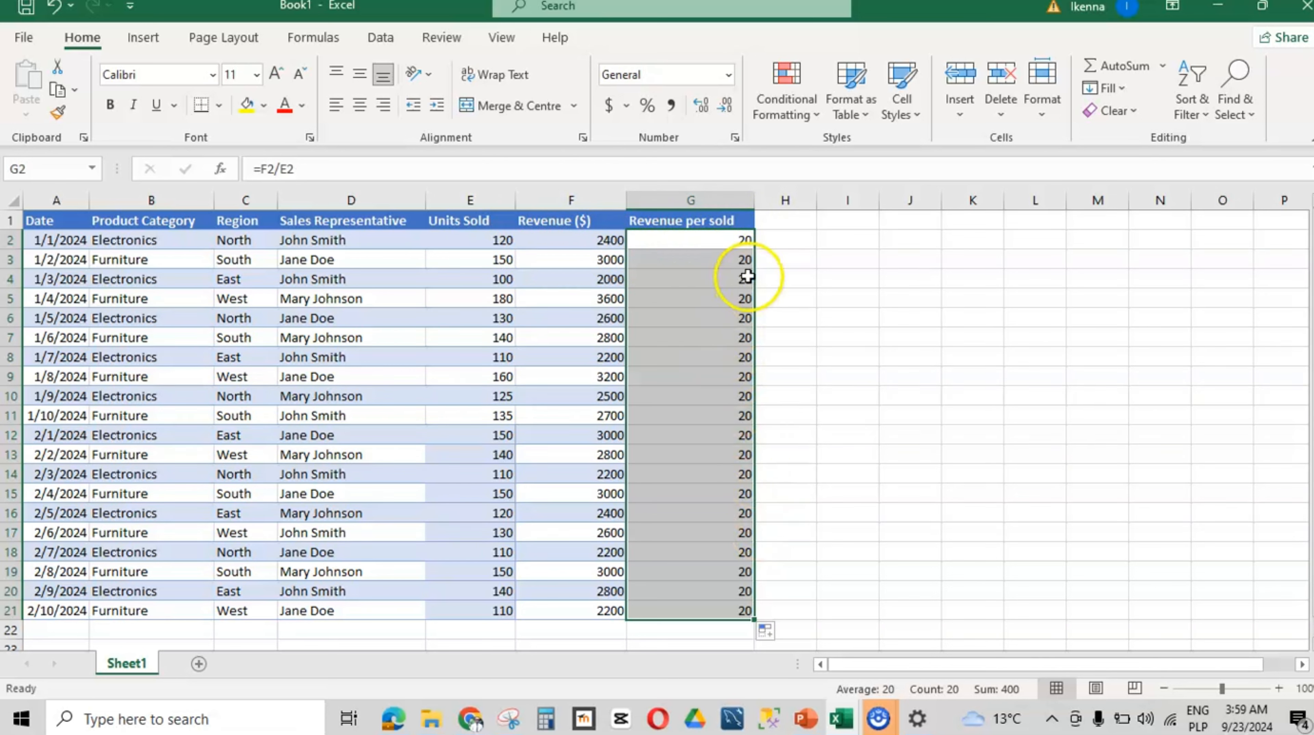
click(779, 243)
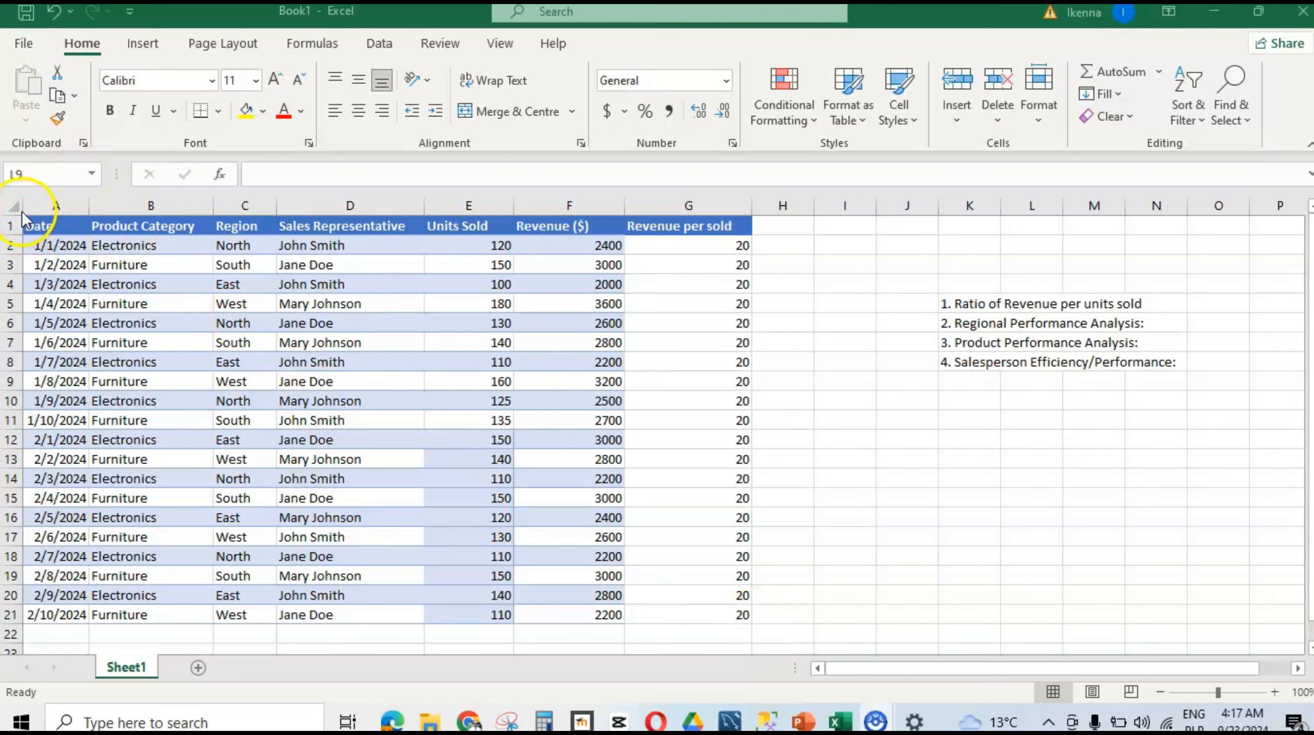
Step: Create a PivotTable from the data range A1:G21 of Sheet1 on a new worksheet
click(37, 228)
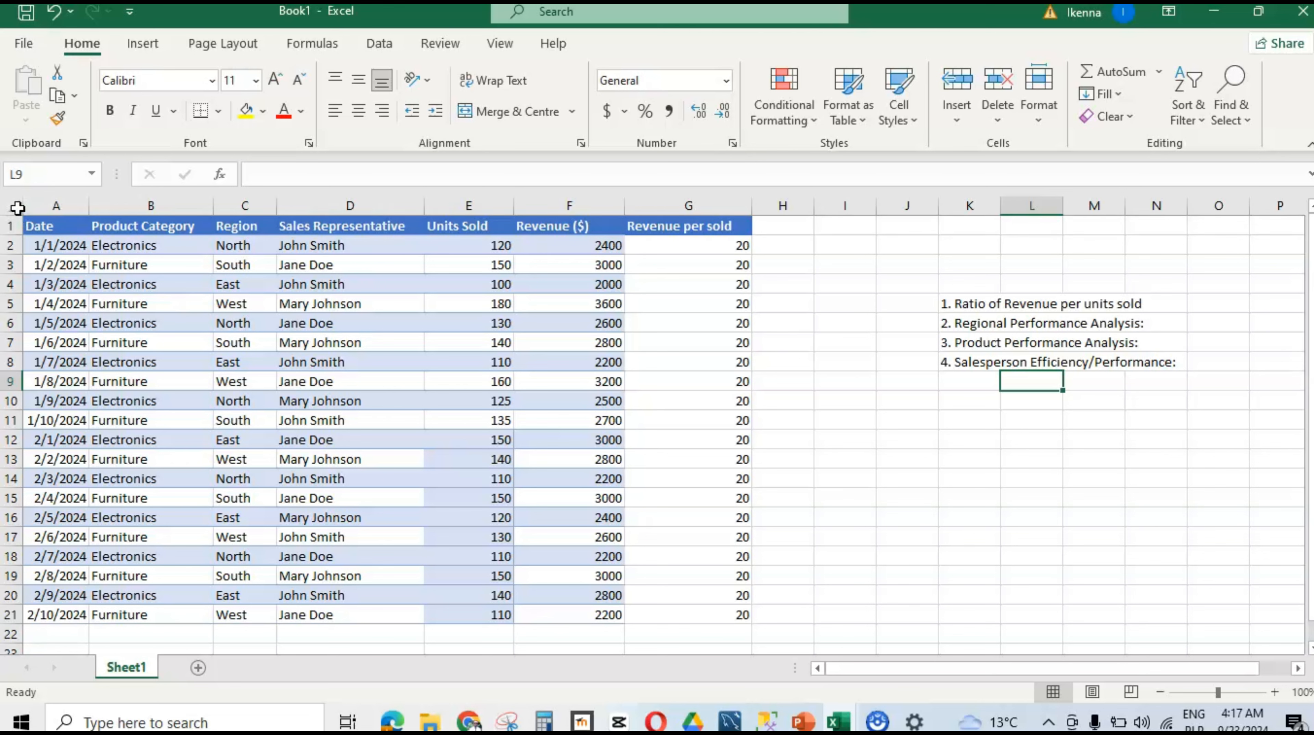
drag(28, 222, 726, 614)
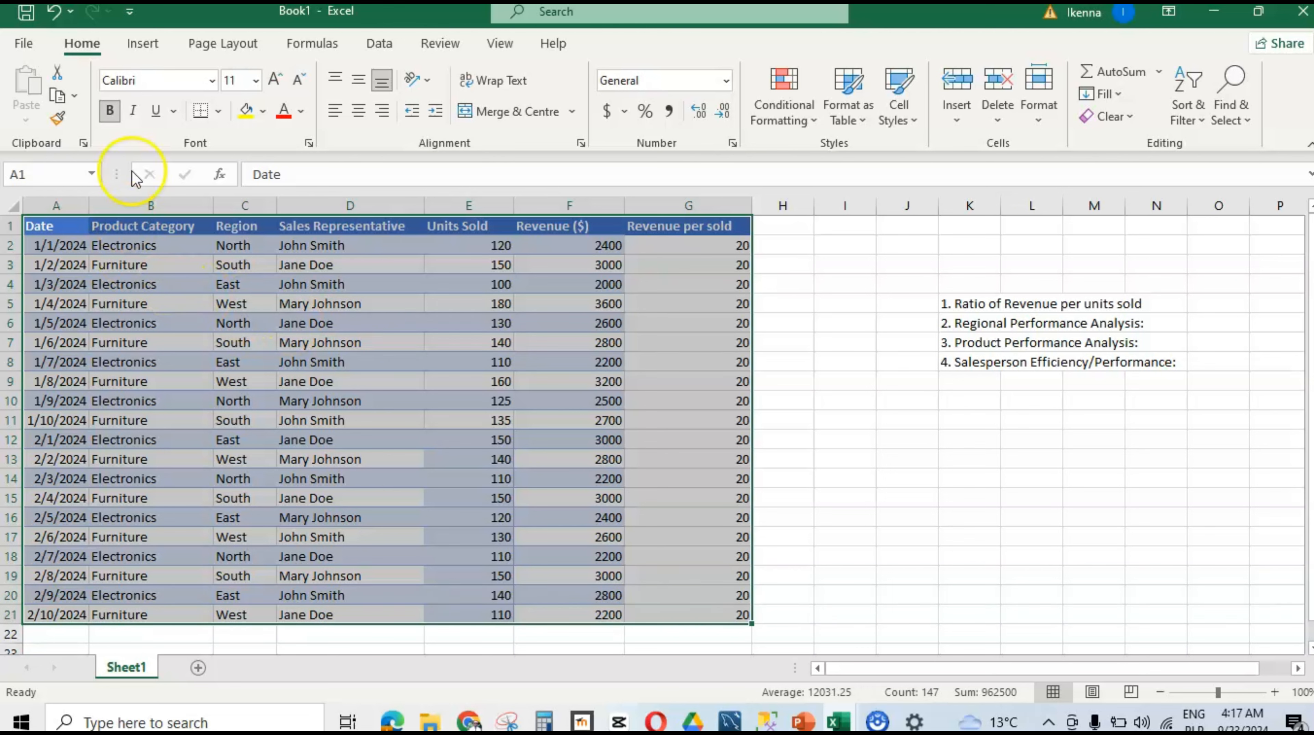
click(142, 43)
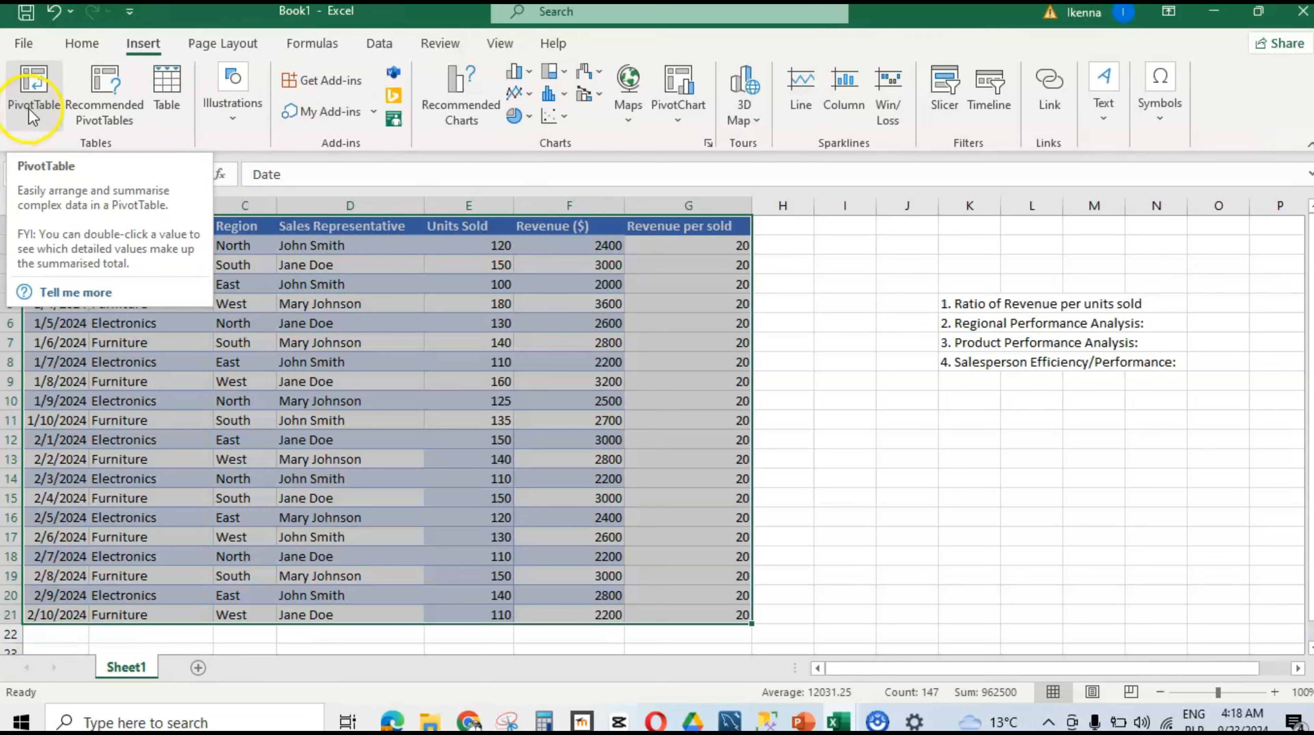
click(39, 91)
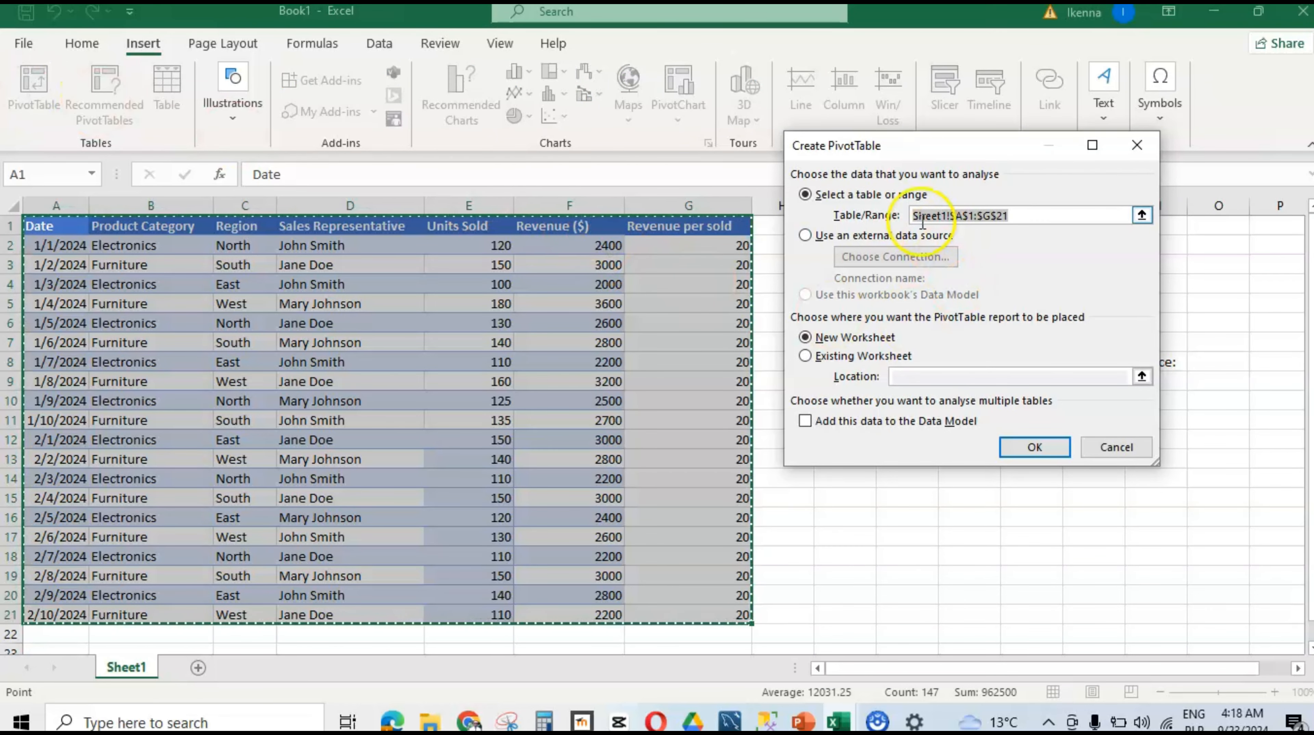
drag(904, 149, 603, 251)
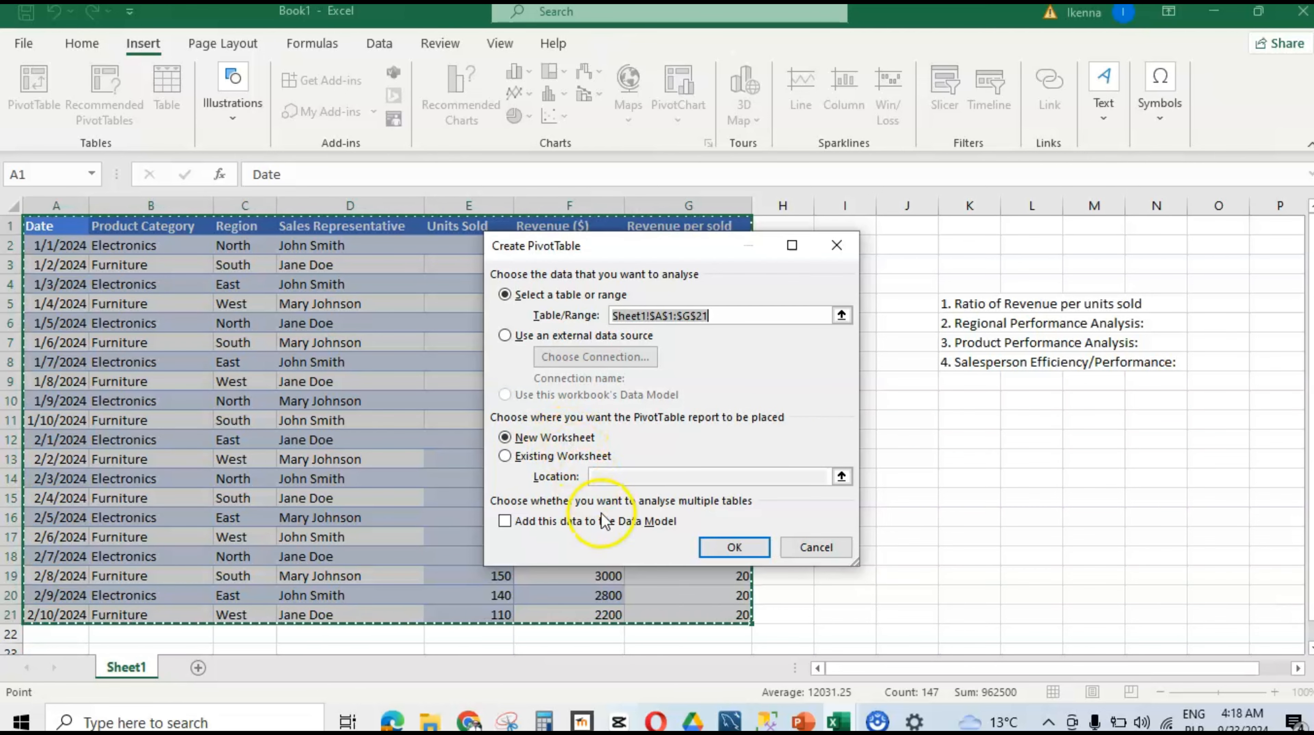
click(734, 547)
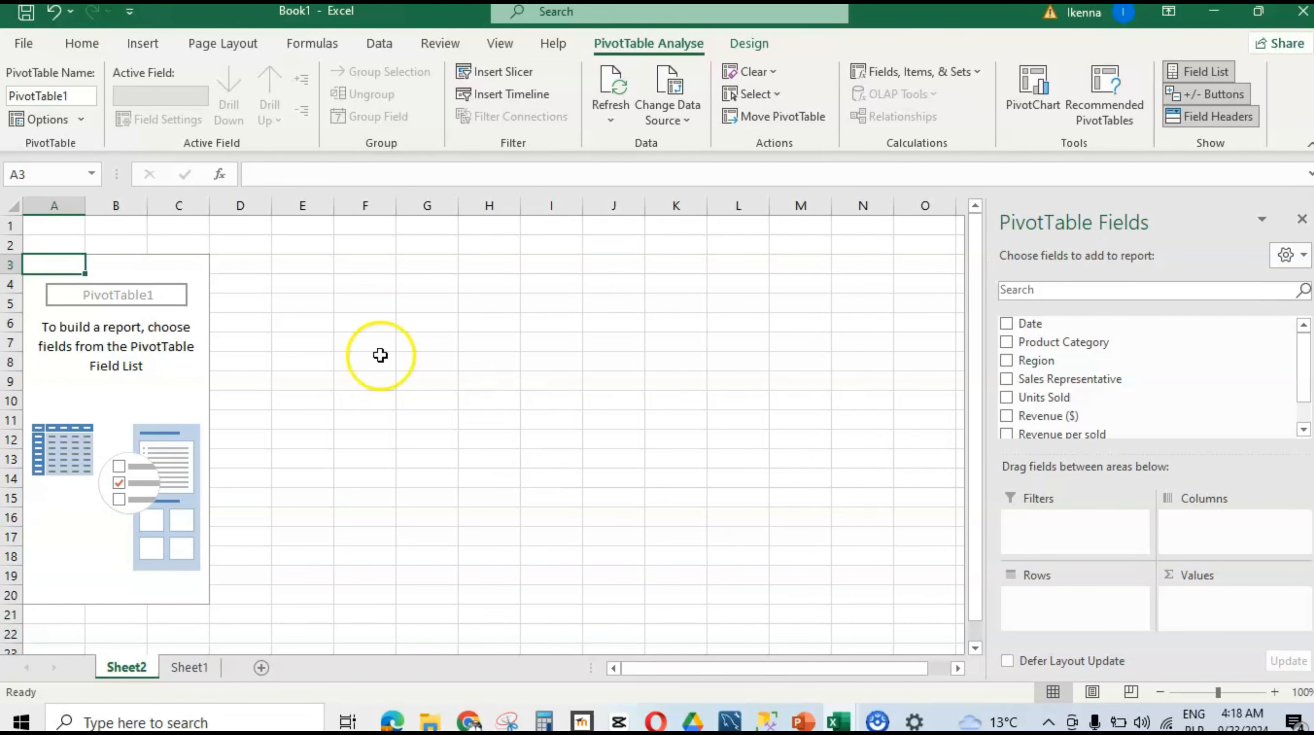
Step: Build the regional performance analysis in the PivotTable with Region as rows and the sum of Revenue ($) as values
drag(1018, 401, 766, 464)
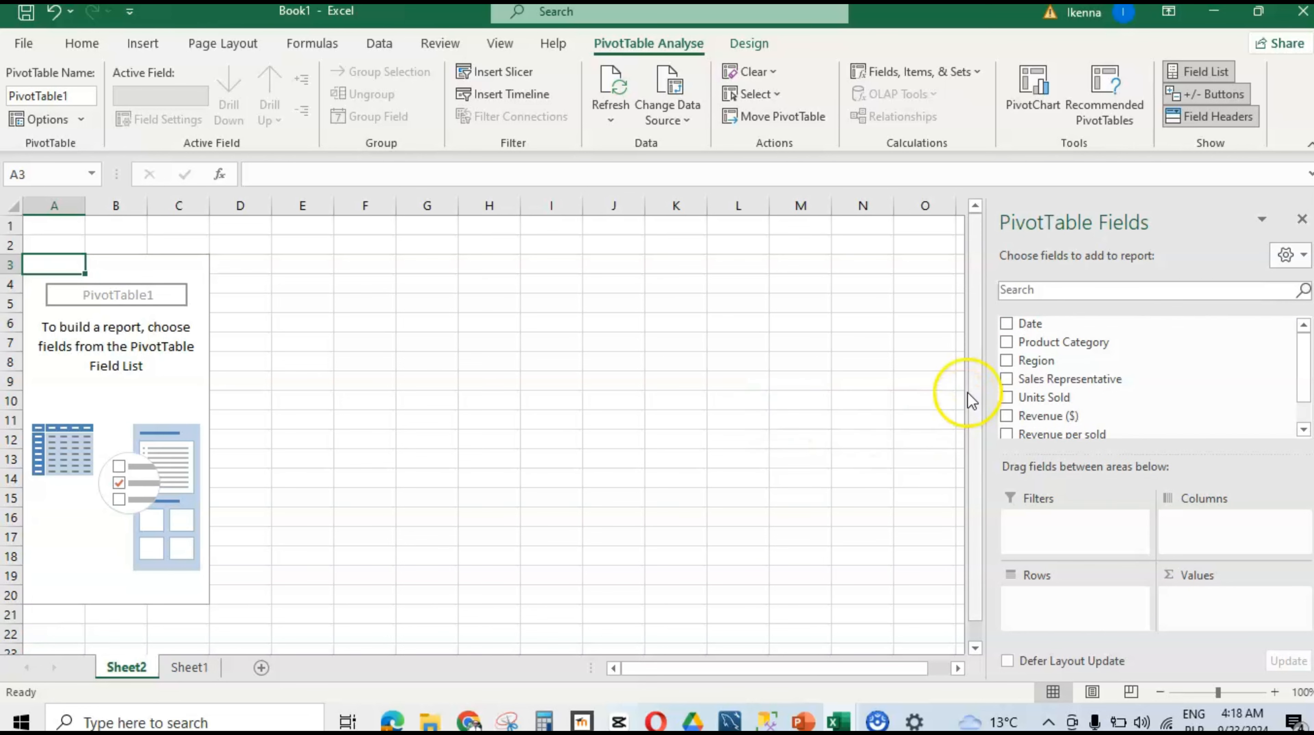
click(190, 667)
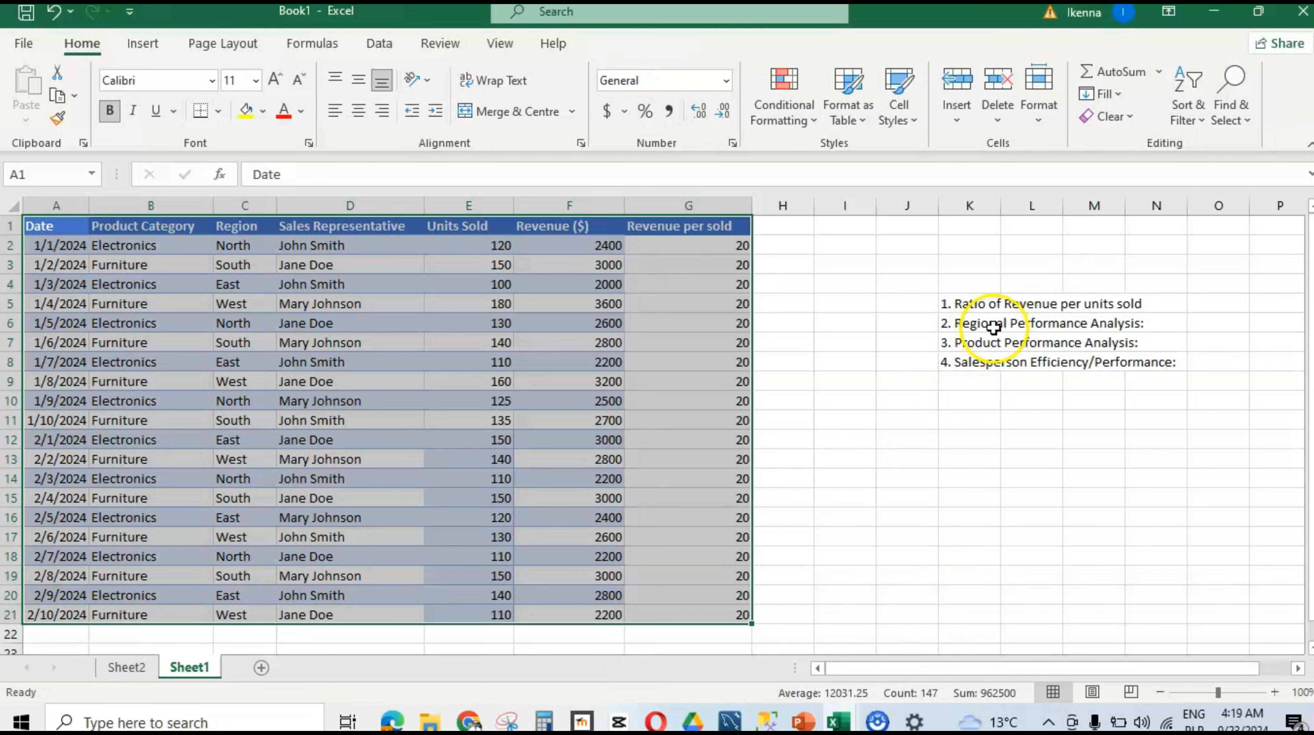
click(1121, 329)
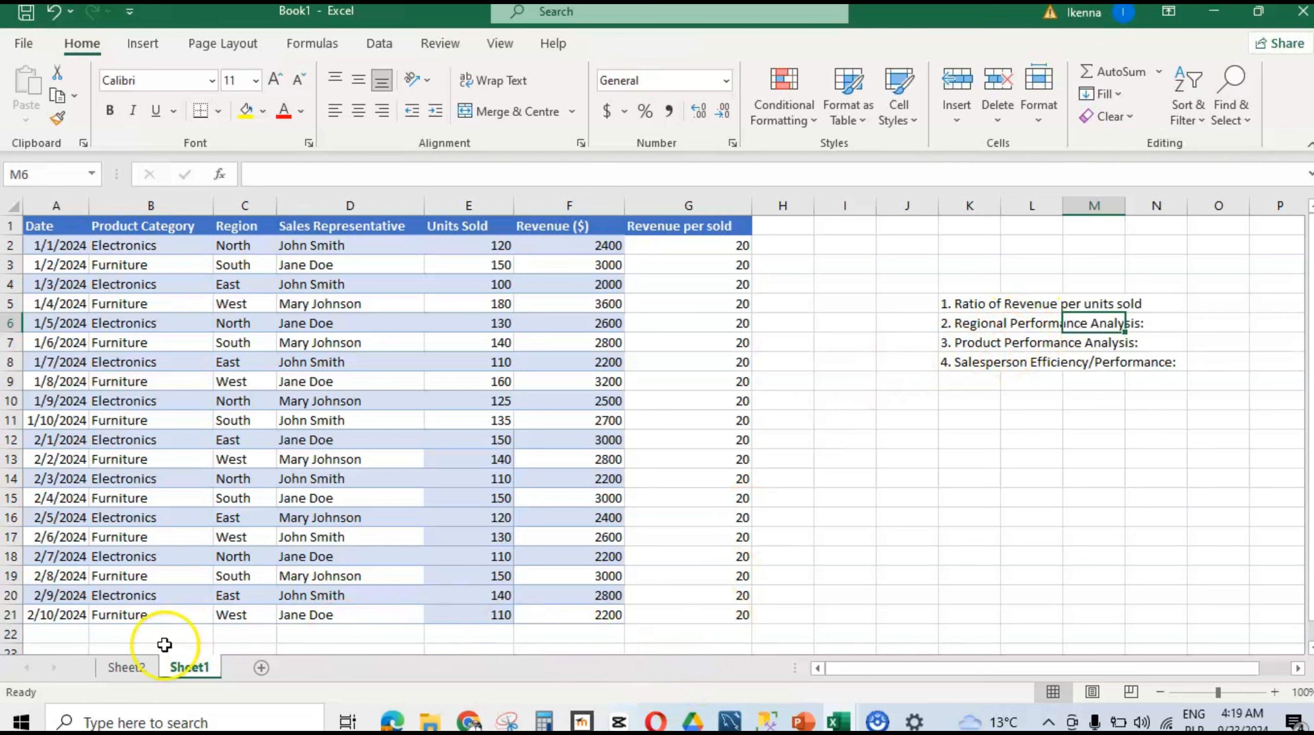
click(133, 668)
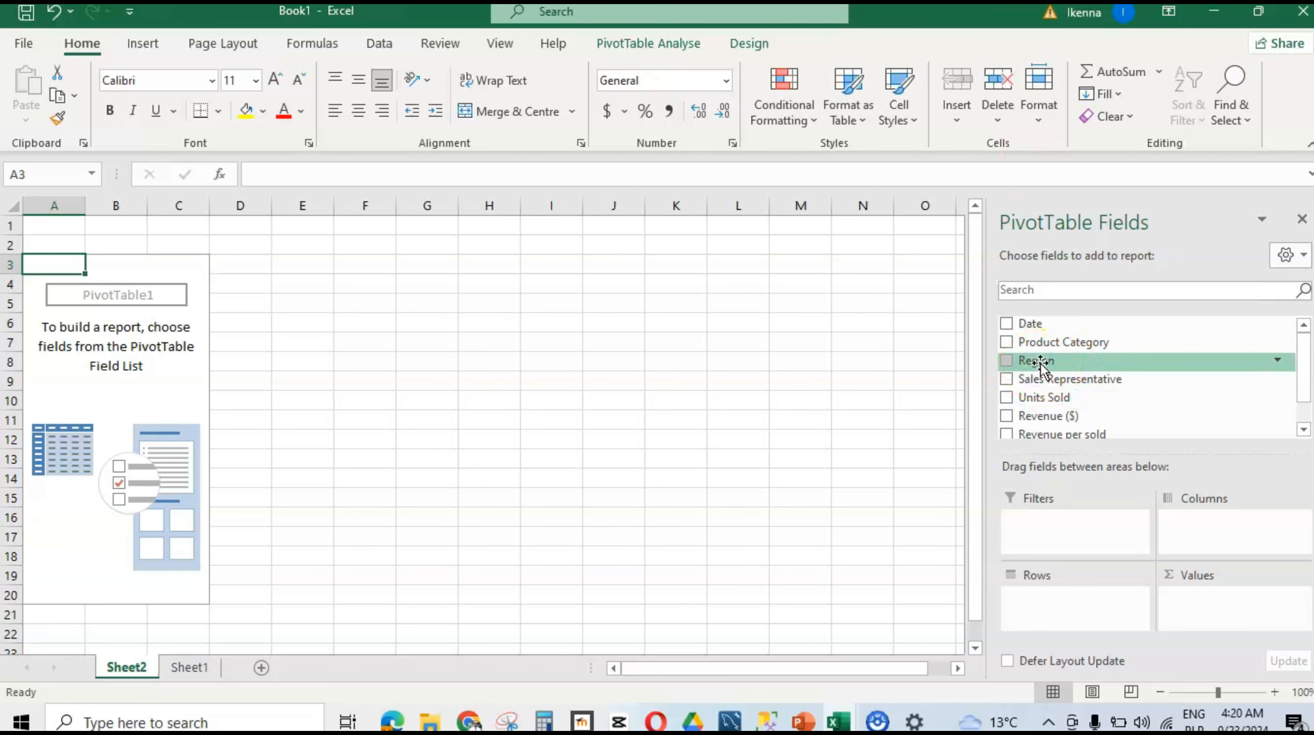
drag(1041, 363, 1061, 601)
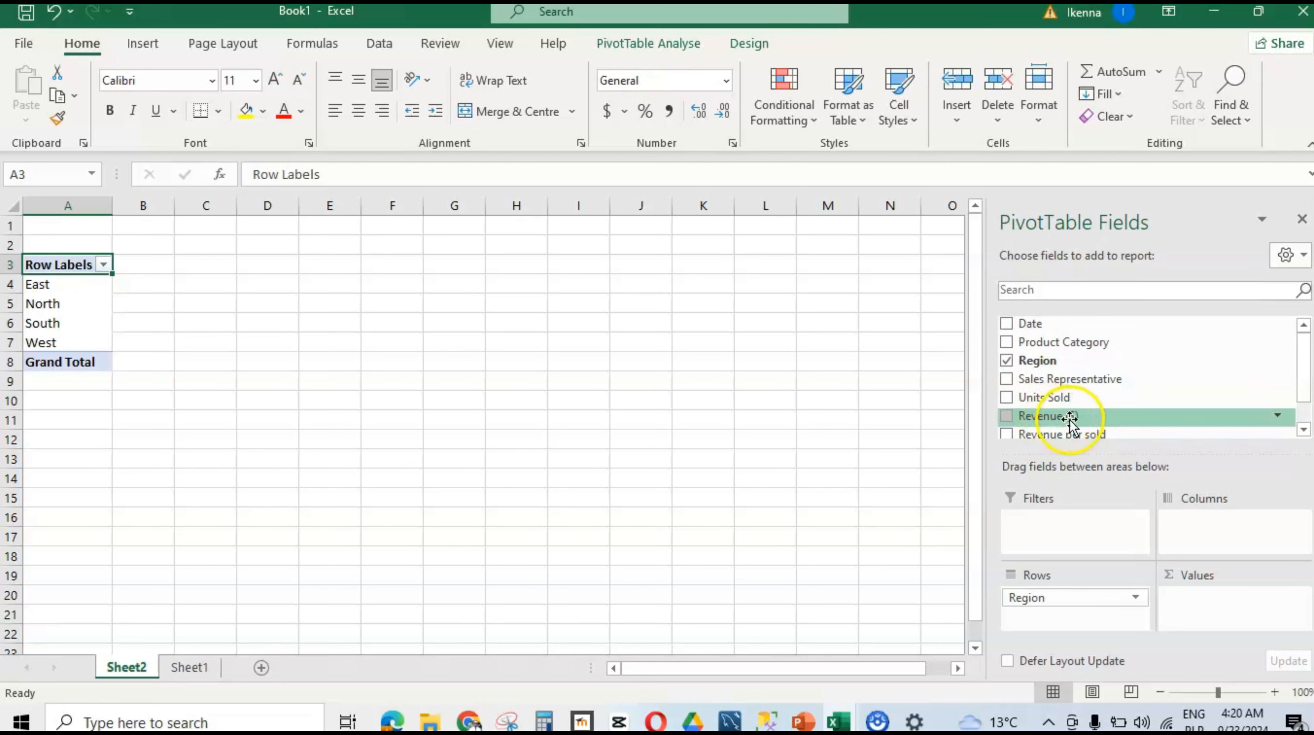
drag(1046, 414, 1230, 603)
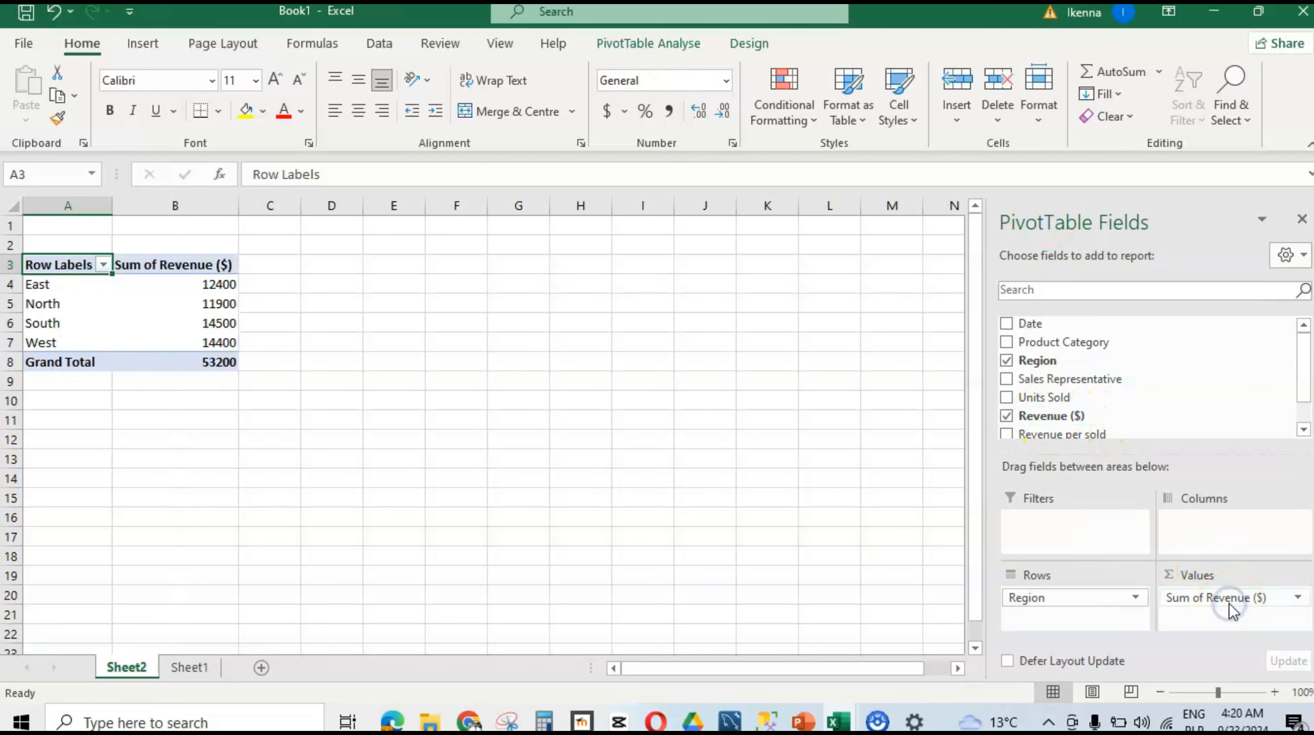
Step: Remove the Region and Revenue ($) fields from the PivotTable
mouse_move(233, 307)
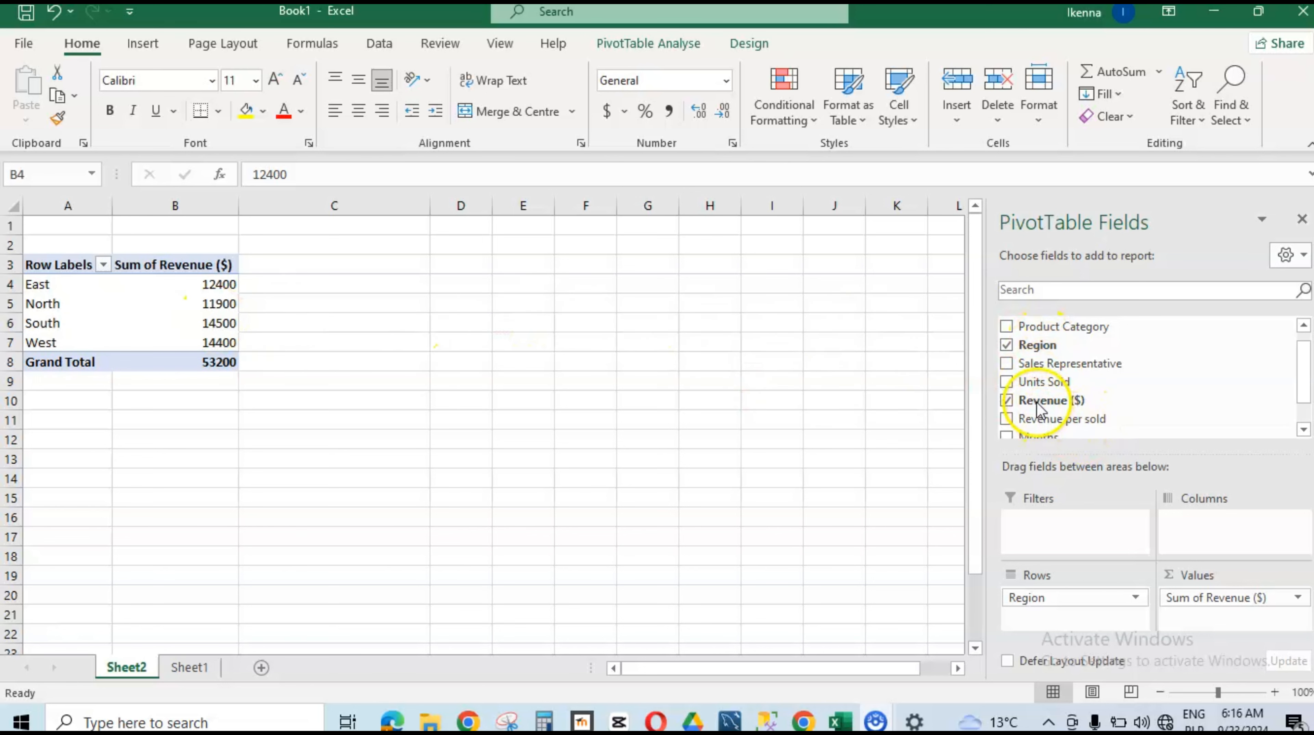
click(1006, 345)
click(1006, 401)
Step: Build the product performance analysis in the PivotTable with Product Category as rows and the sum of Revenue ($) as values
click(199, 676)
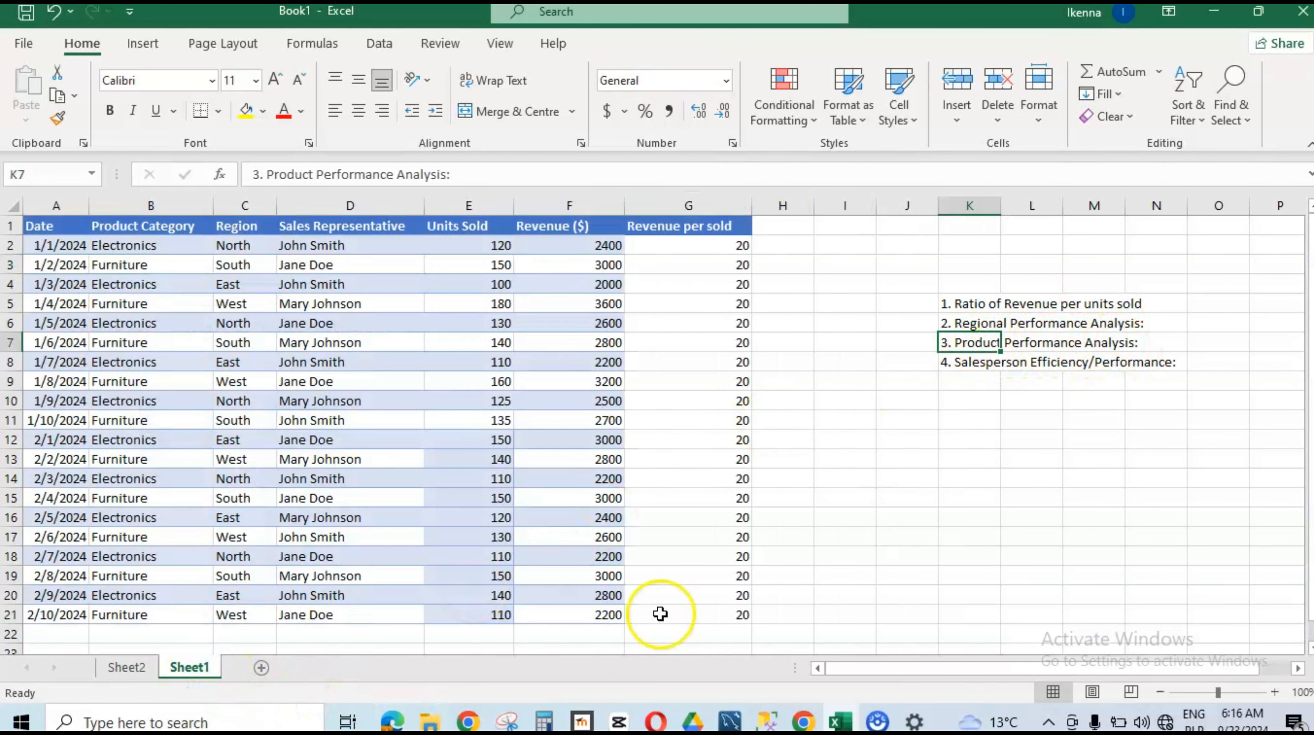
click(127, 668)
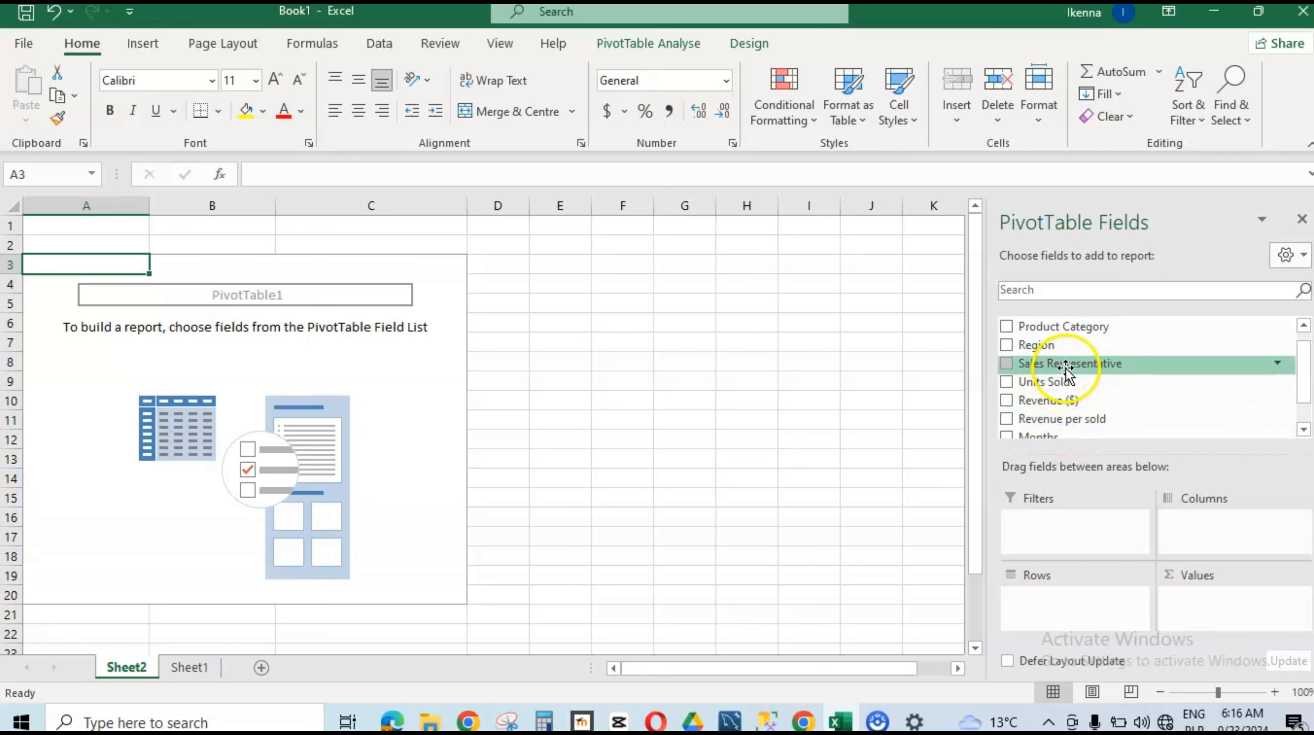
drag(1065, 329, 1087, 597)
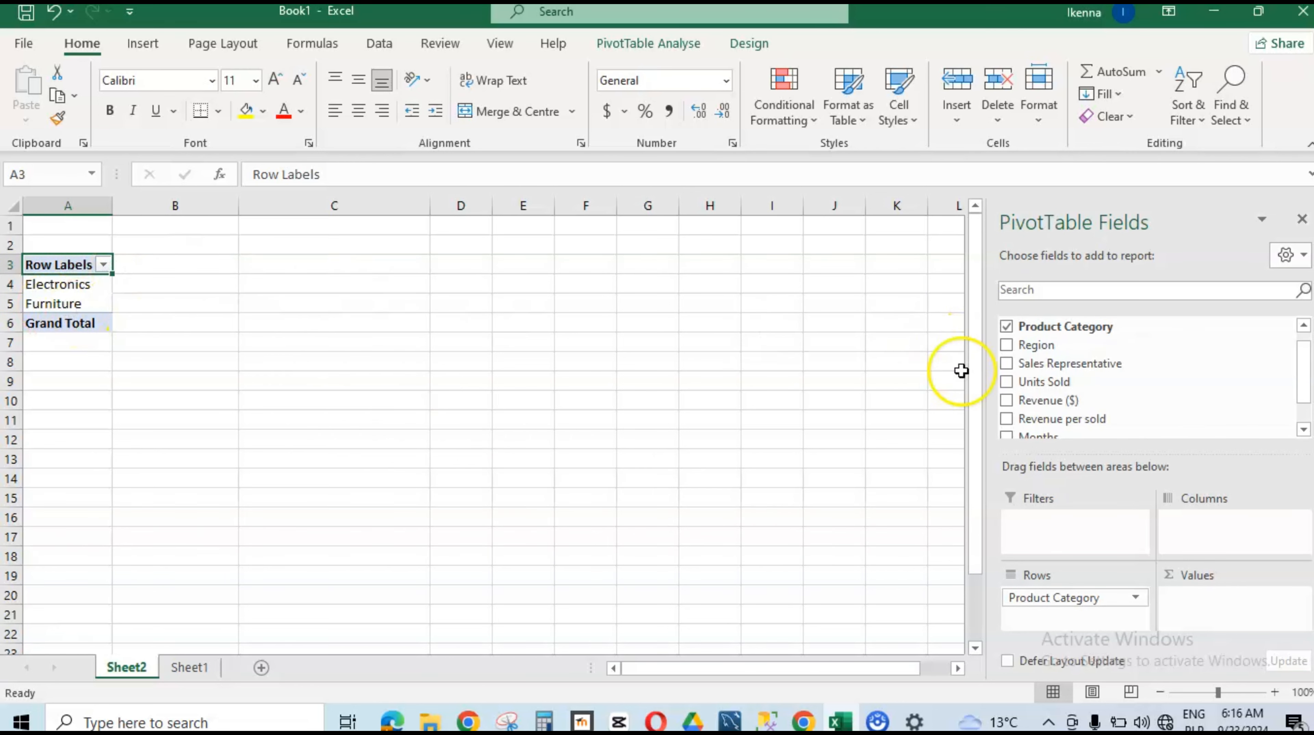
drag(1048, 400, 1217, 597)
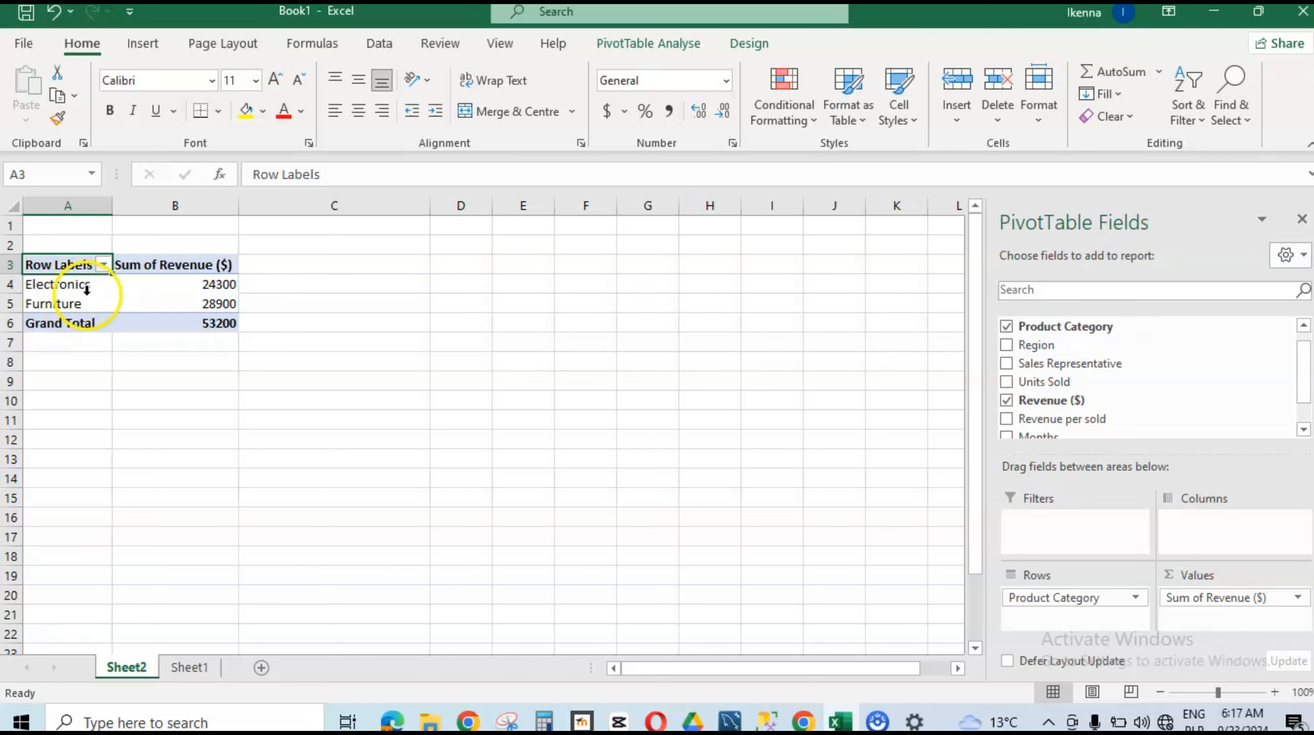
Step: Add Sales Representative to the PivotTable rows below Product Category to break down revenue by salesperson
mouse_move(222, 301)
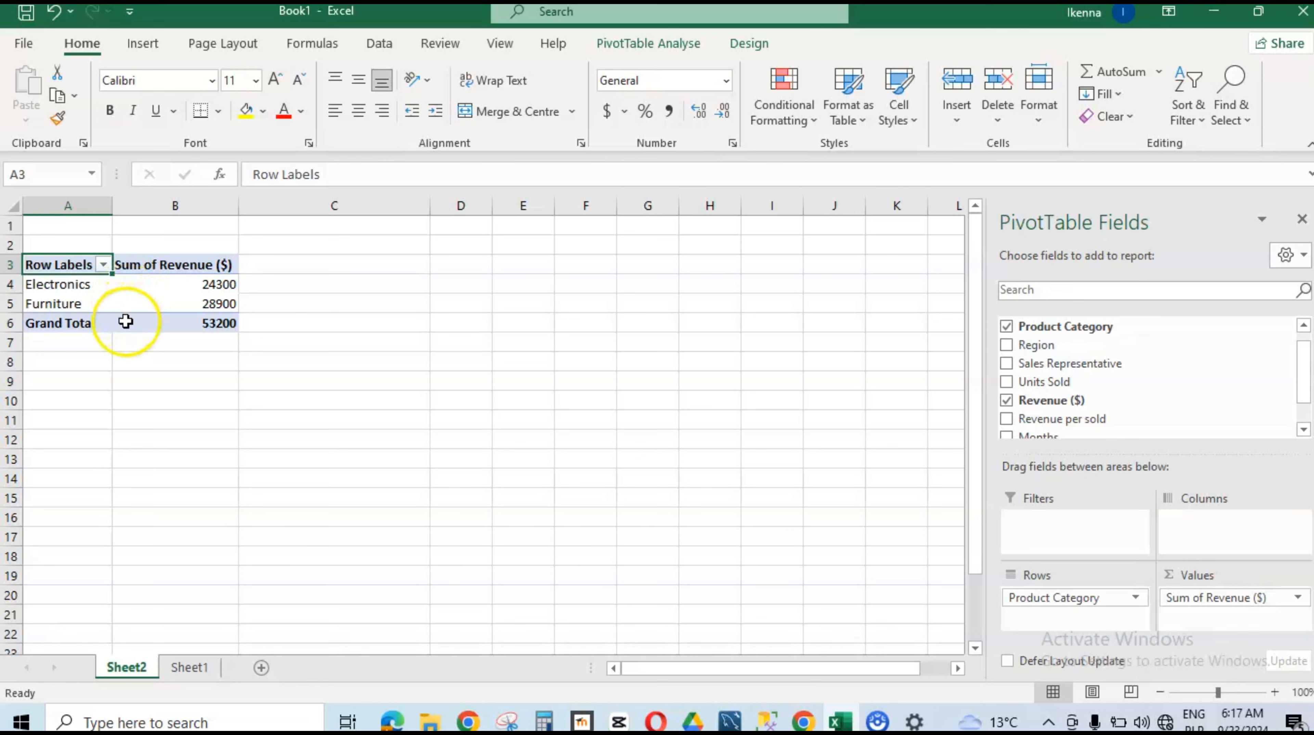
mouse_move(122, 322)
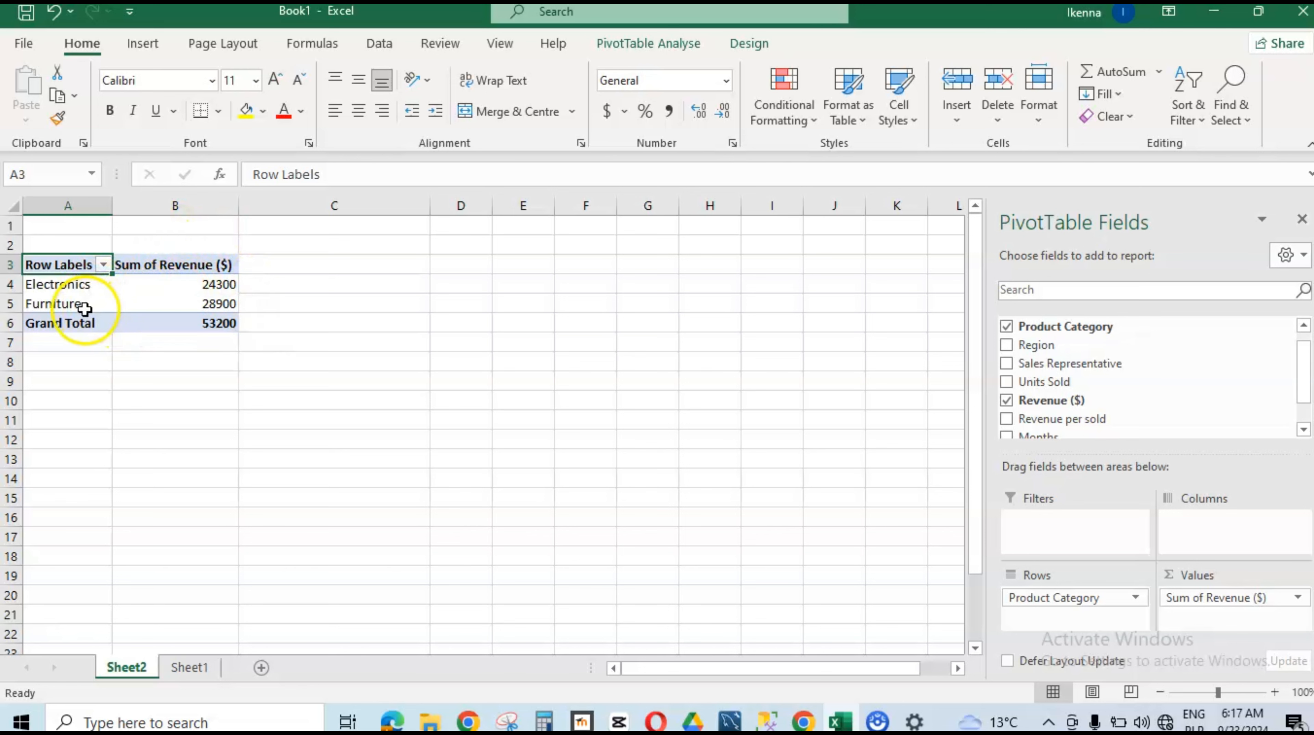
mouse_move(88, 305)
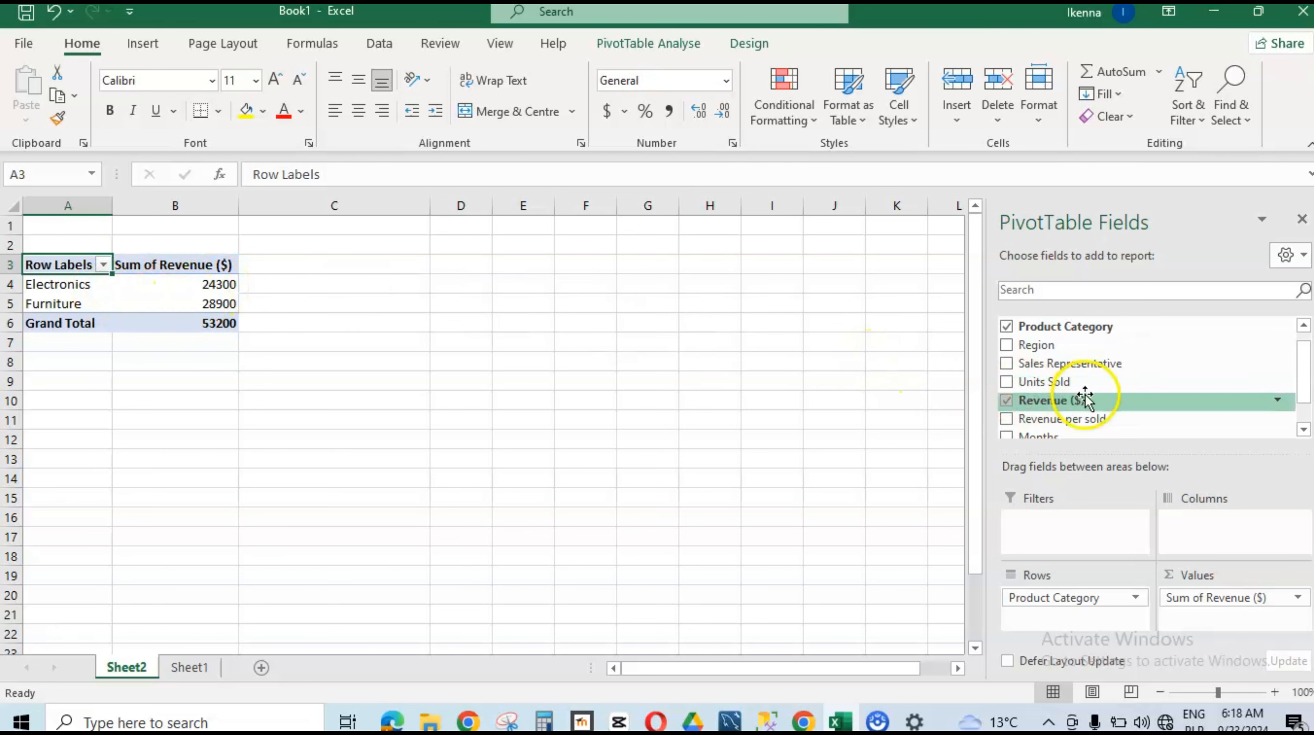
scroll(1083, 399, down, 2)
scroll(1089, 407, up, 3)
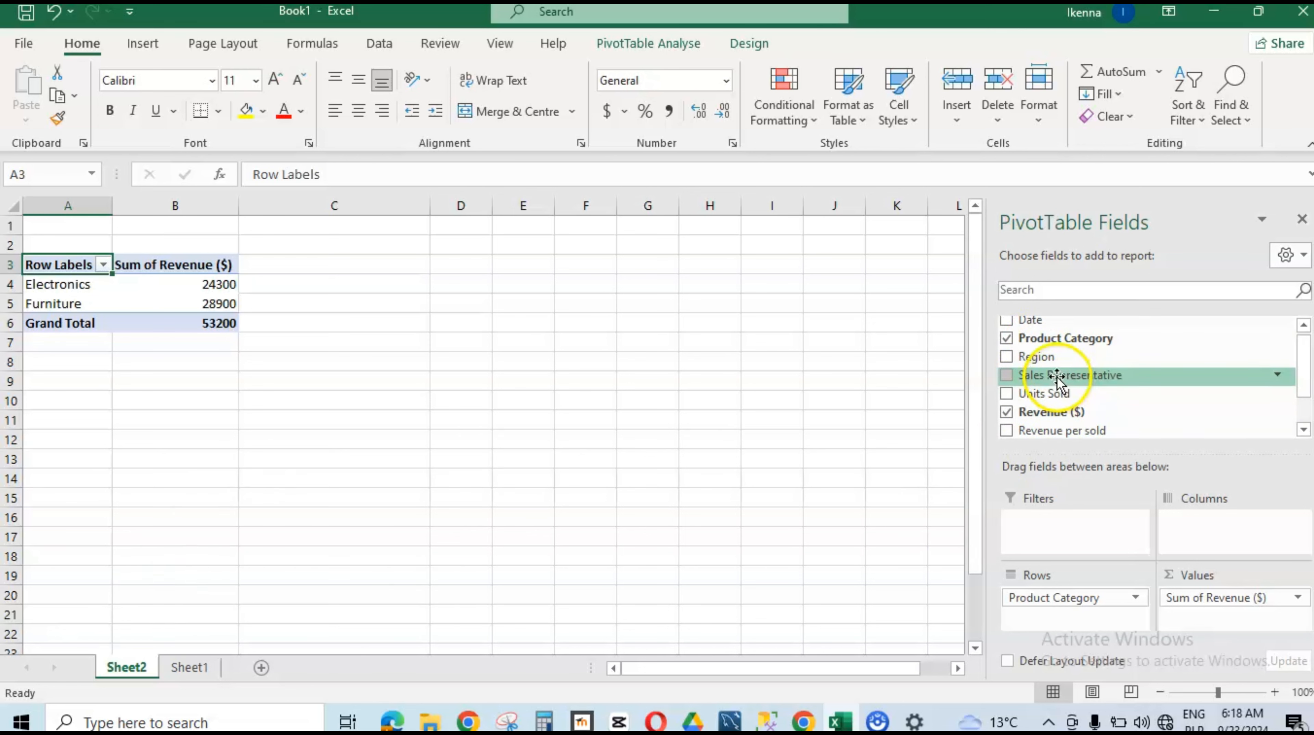
drag(1057, 377, 1102, 614)
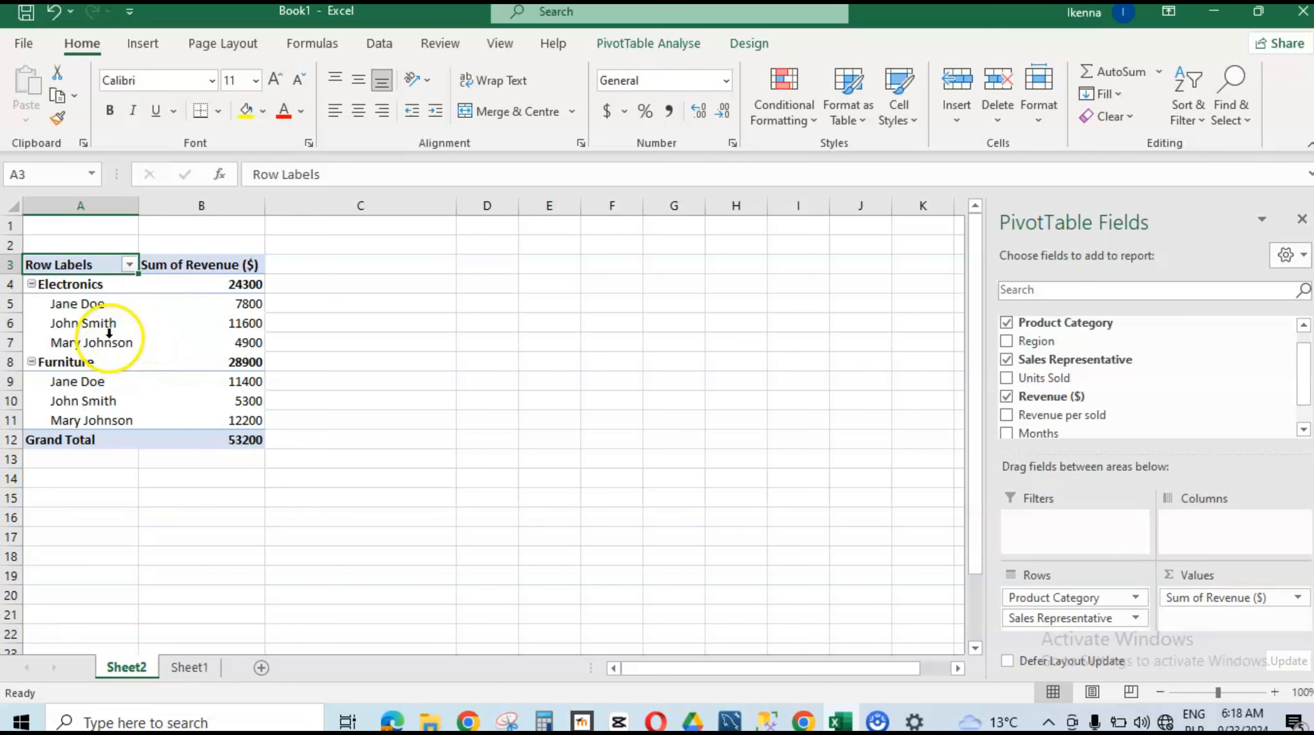
Step: Check the analysis list on Sheet1 and compare each salesperson's revenue within Electronics and Furniture in the Sheet2 PivotTable
click(189, 667)
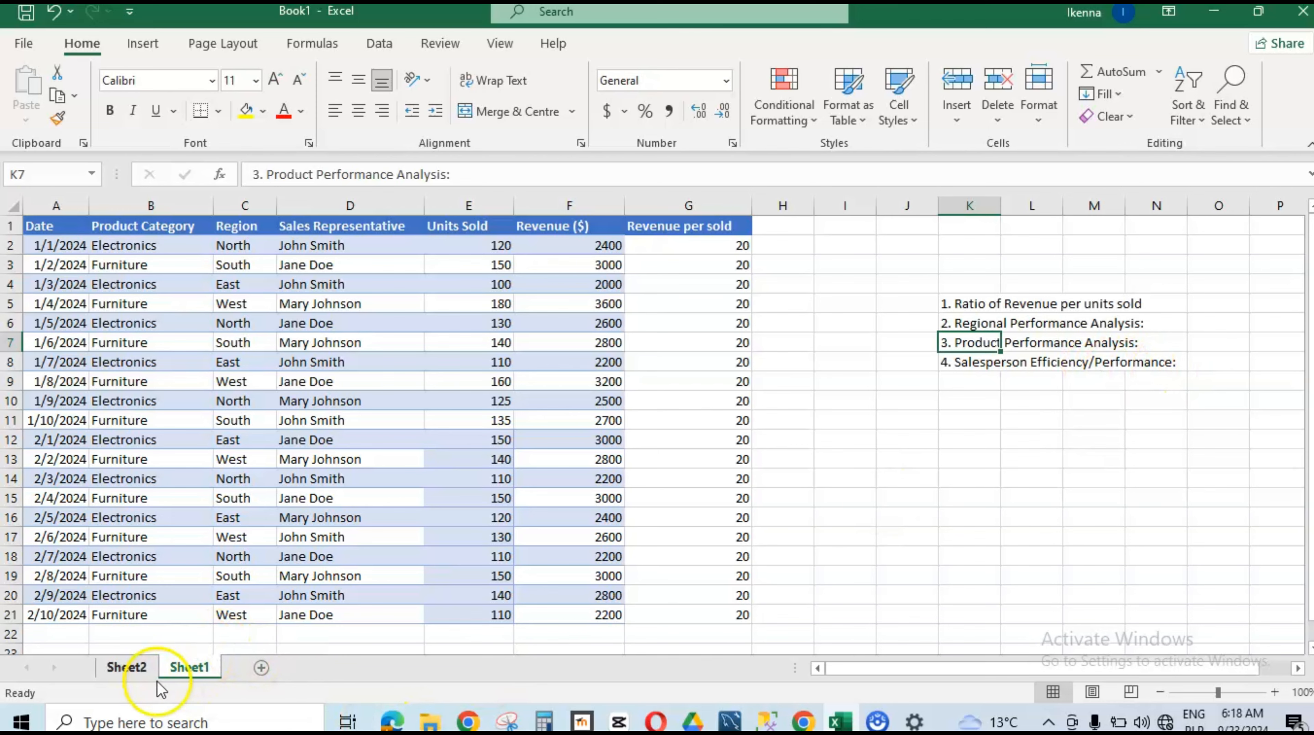
click(129, 666)
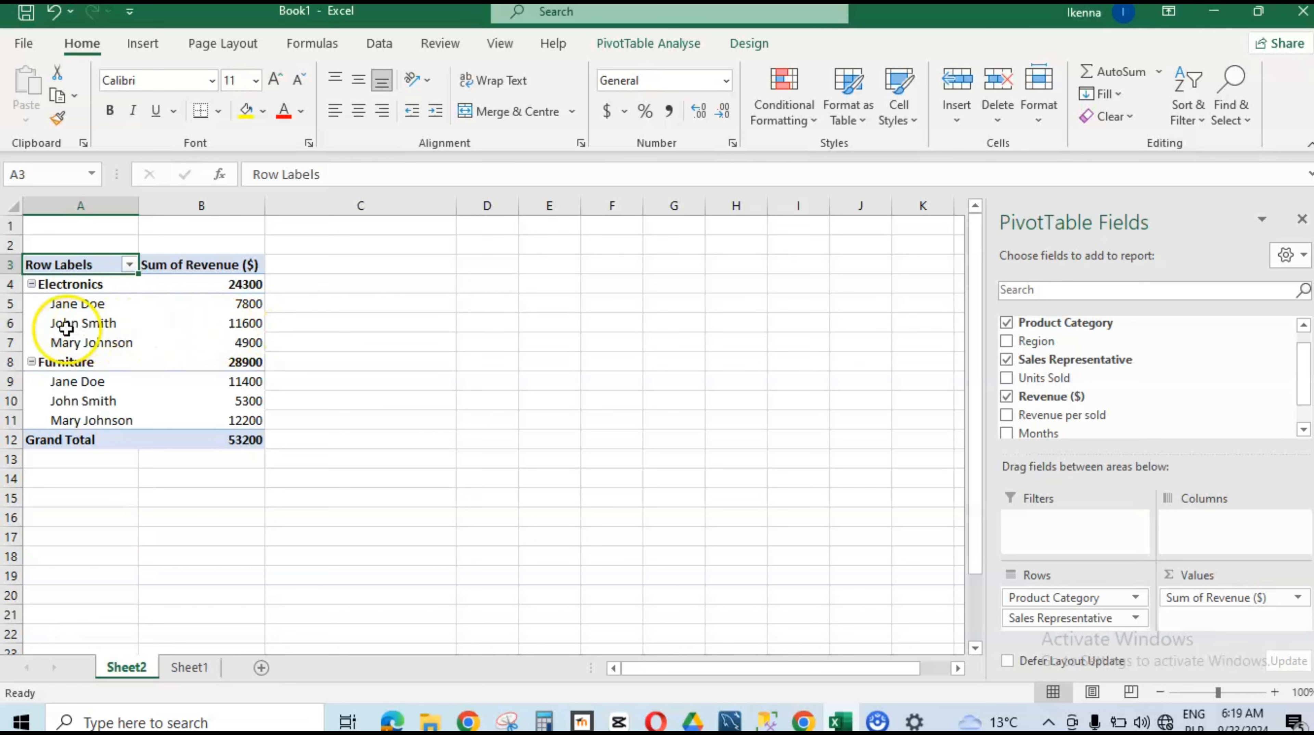
mouse_move(237, 330)
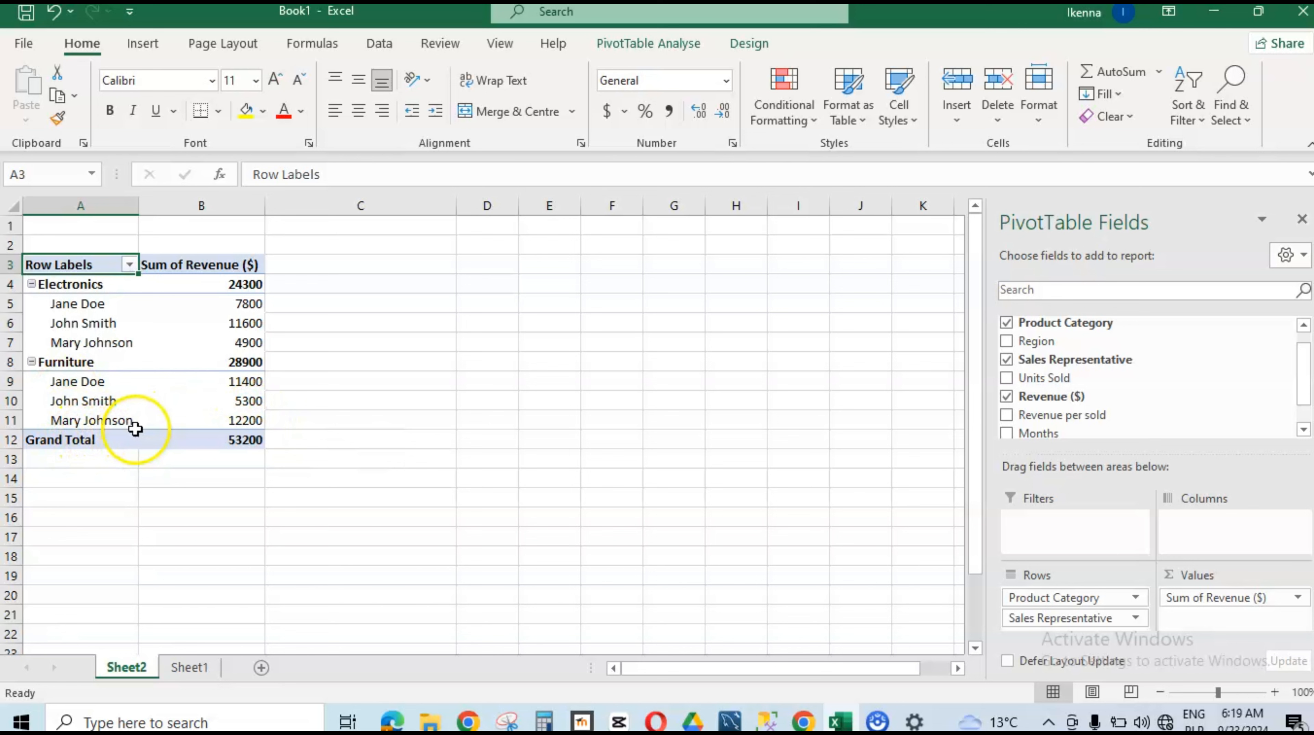
mouse_move(248, 422)
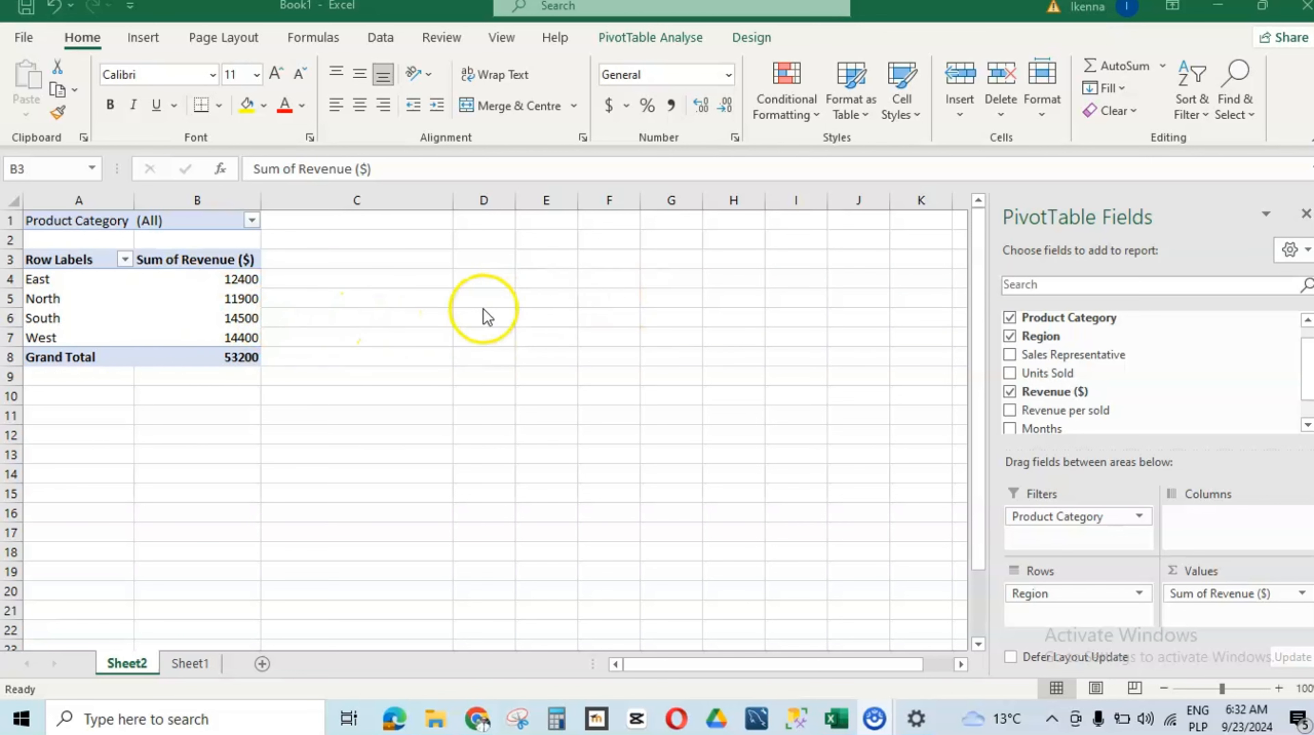
Step: Insert a 2D clustered column PivotChart of the sum of revenue by region and place it beside the PivotTable, clear of its data
click(194, 262)
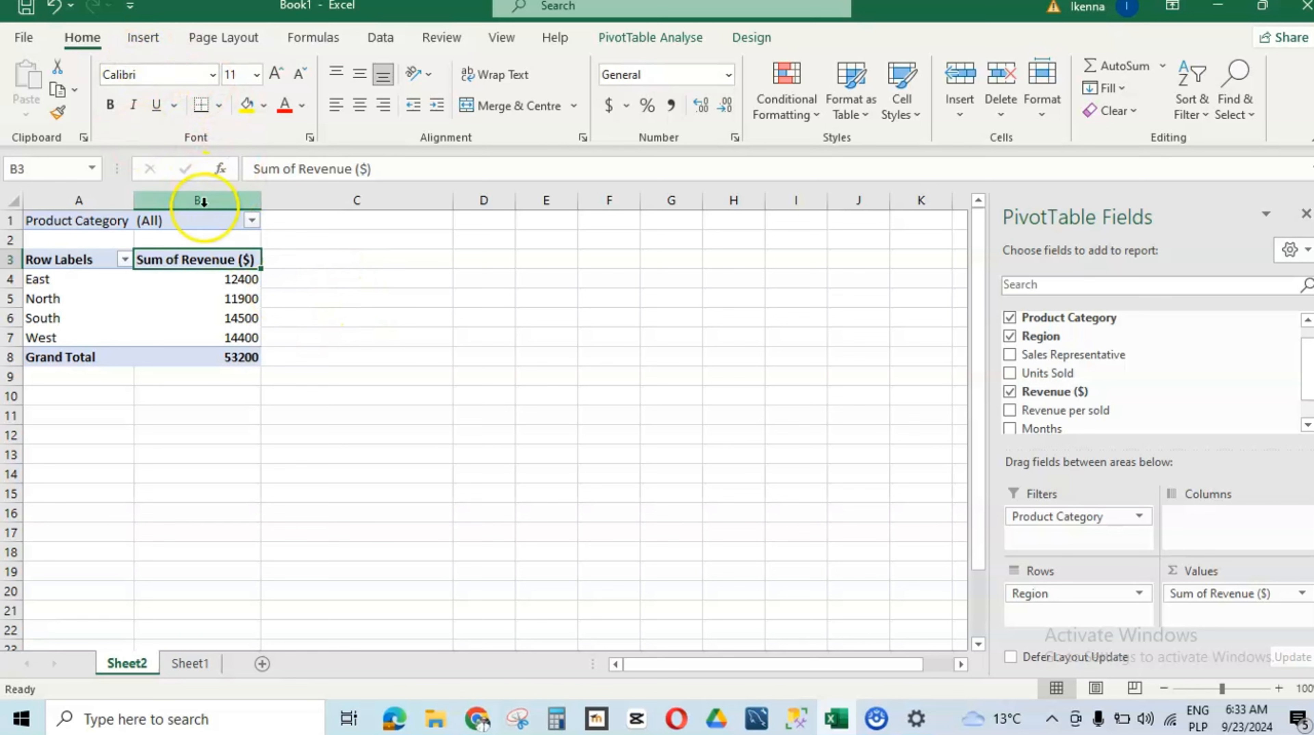
click(153, 38)
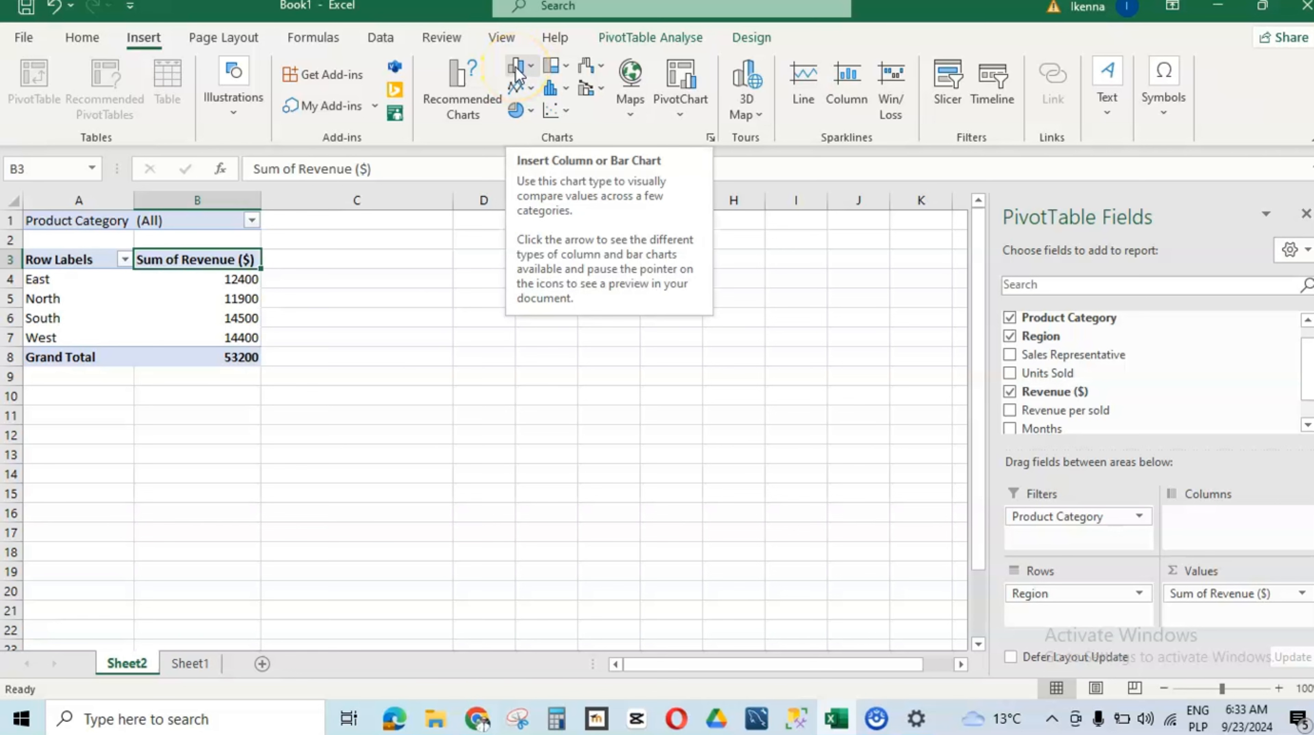
click(532, 67)
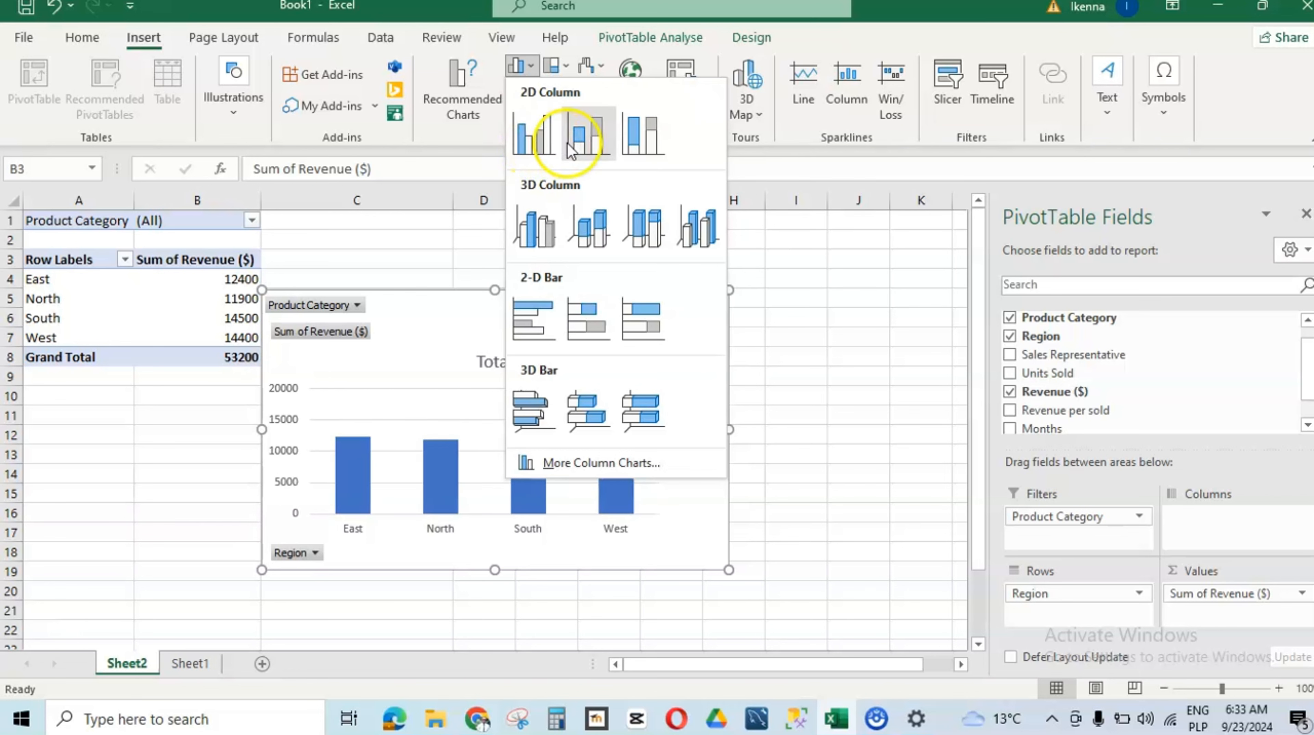
click(541, 147)
drag(542, 293, 650, 272)
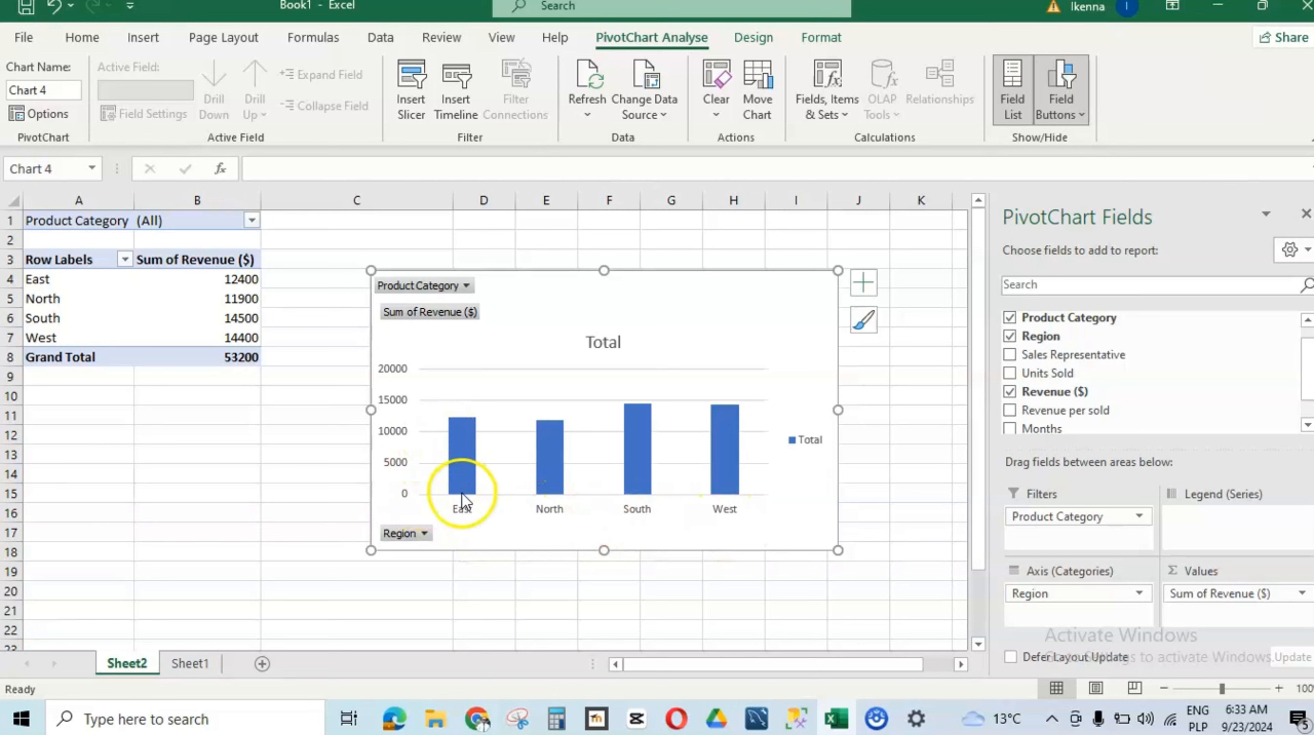
Step: Examine the column values in the PivotChart to compare revenue across the East, North, South and West regions
mouse_move(452, 416)
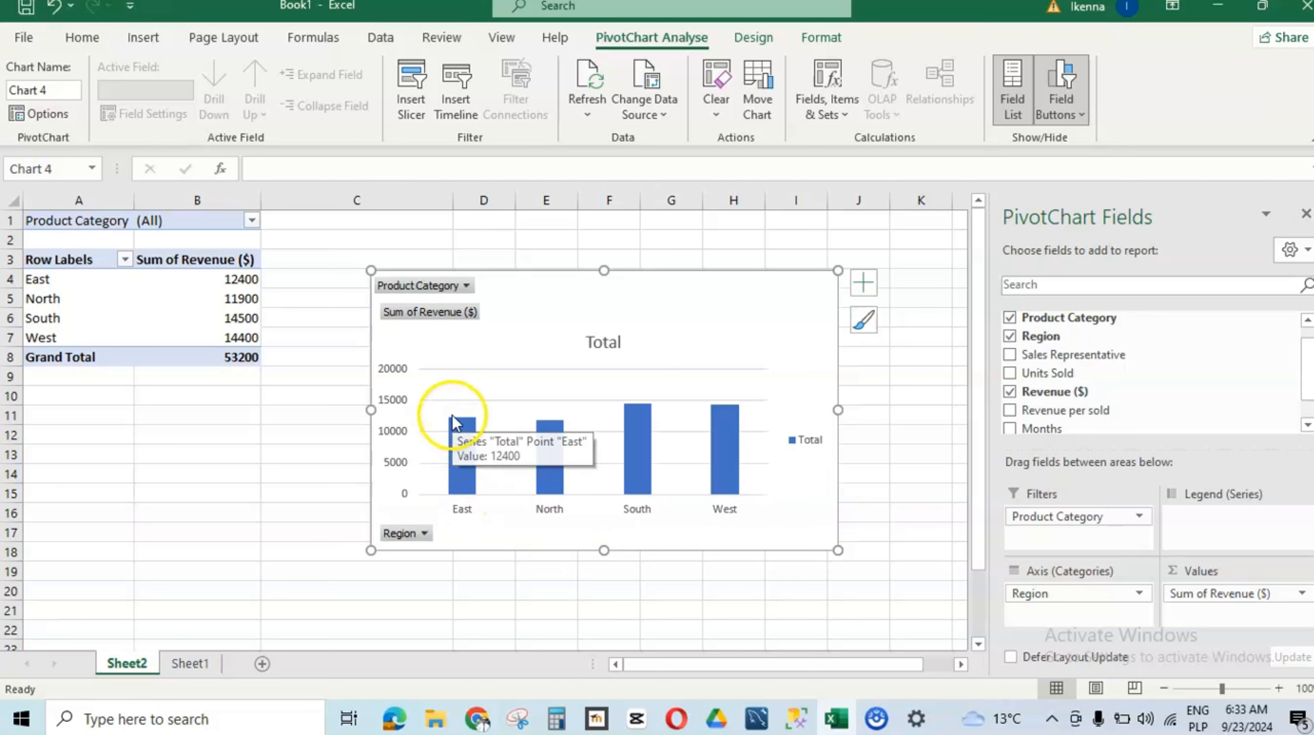
mouse_move(647, 414)
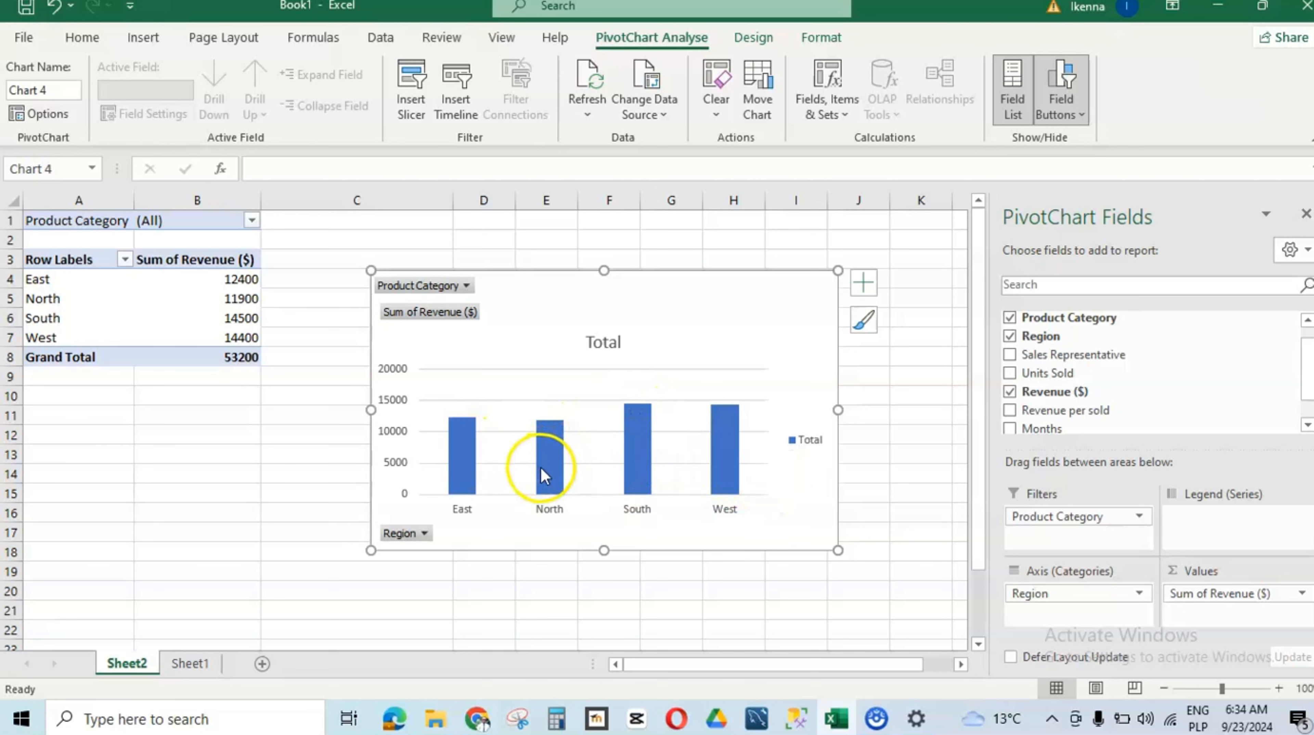
mouse_move(732, 441)
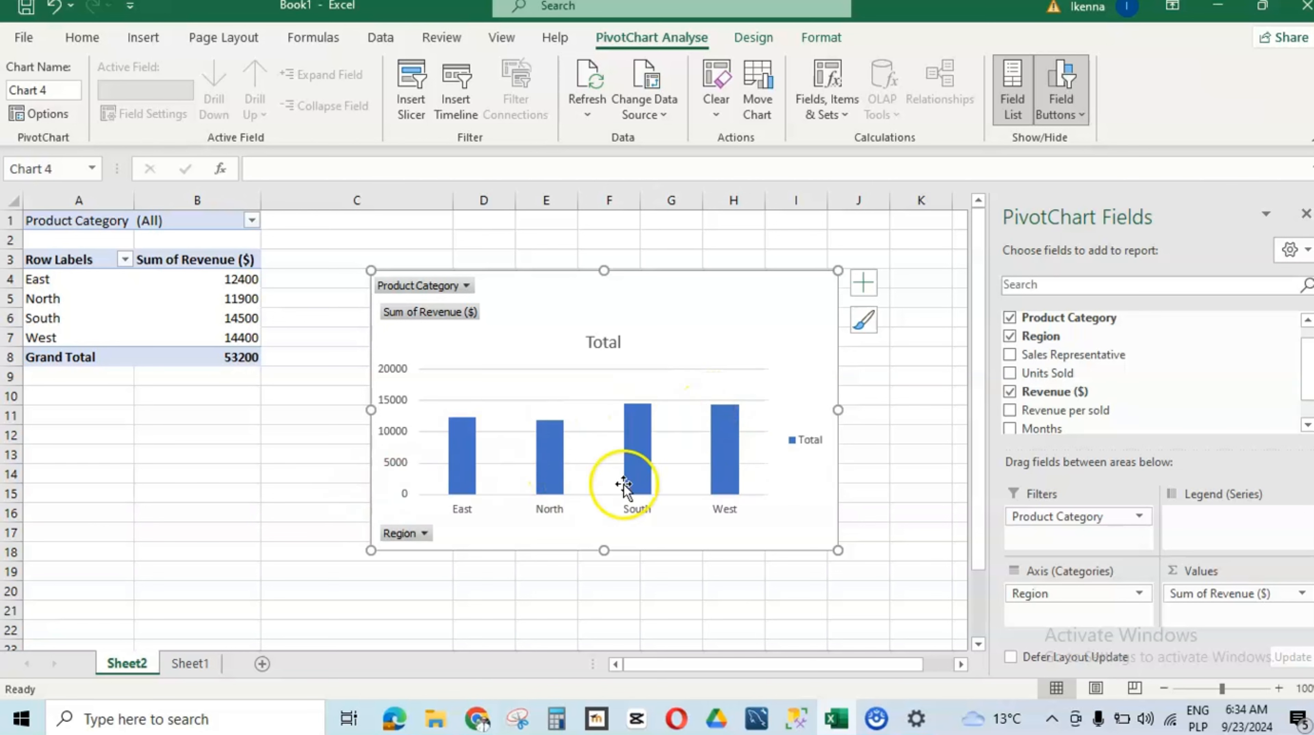
mouse_move(637, 493)
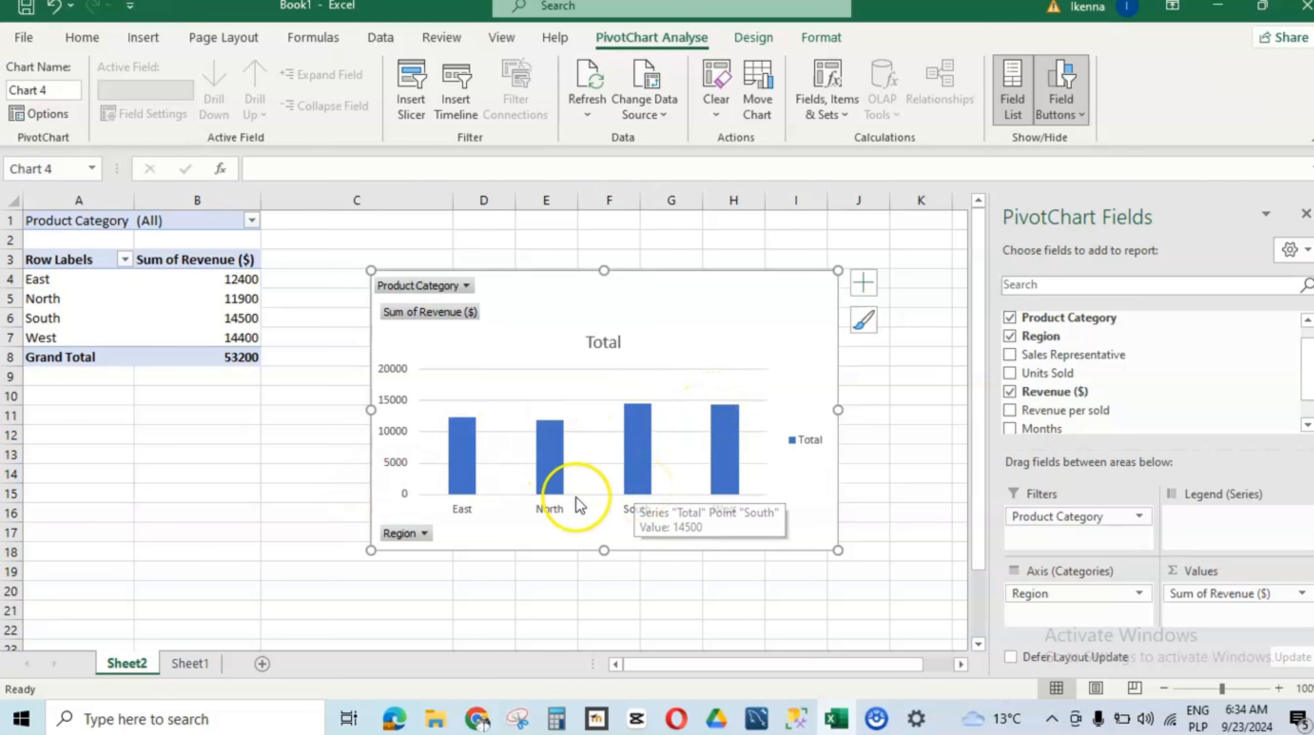